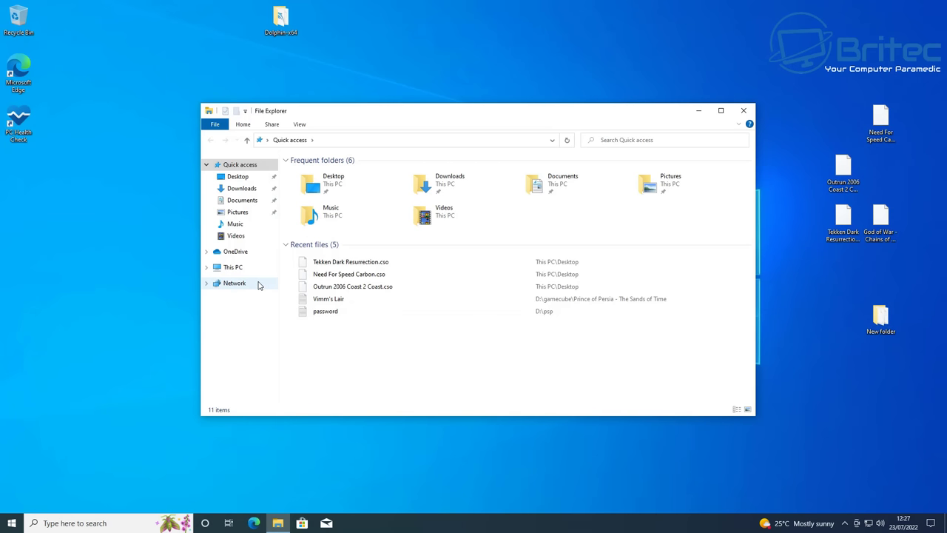
# Step: Show the computer's drives in This PC, open Disk Management and minimise the File Explorer window
pyautogui.click(249, 269)
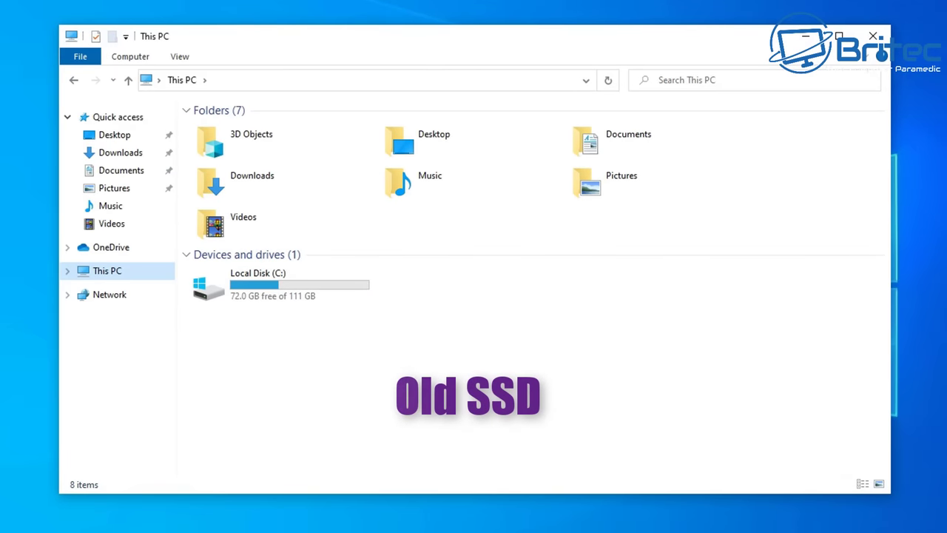
pyautogui.press('super+x')
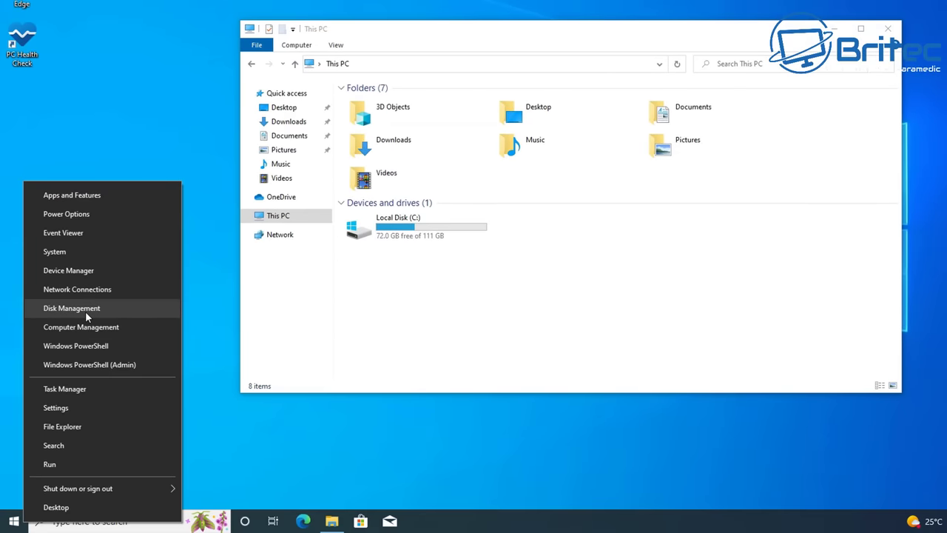
pyautogui.click(85, 311)
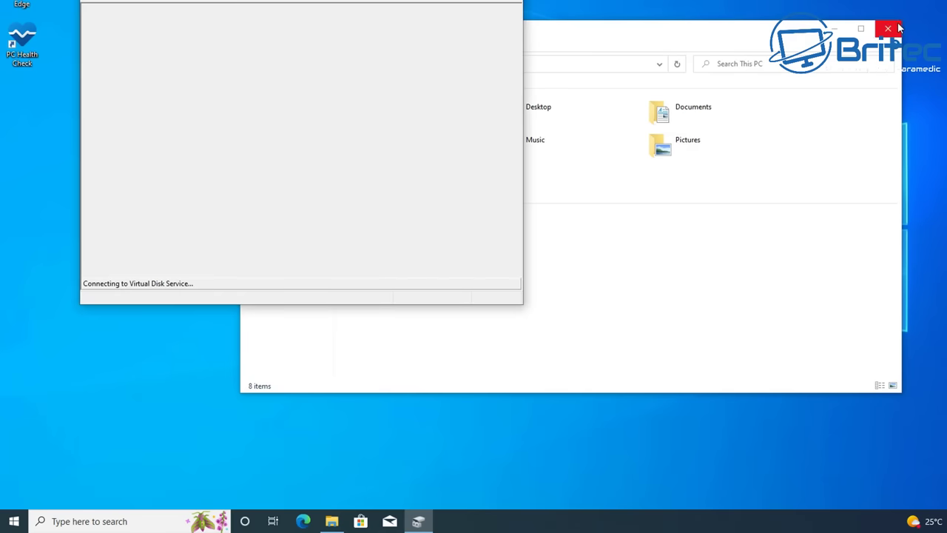
pyautogui.click(833, 29)
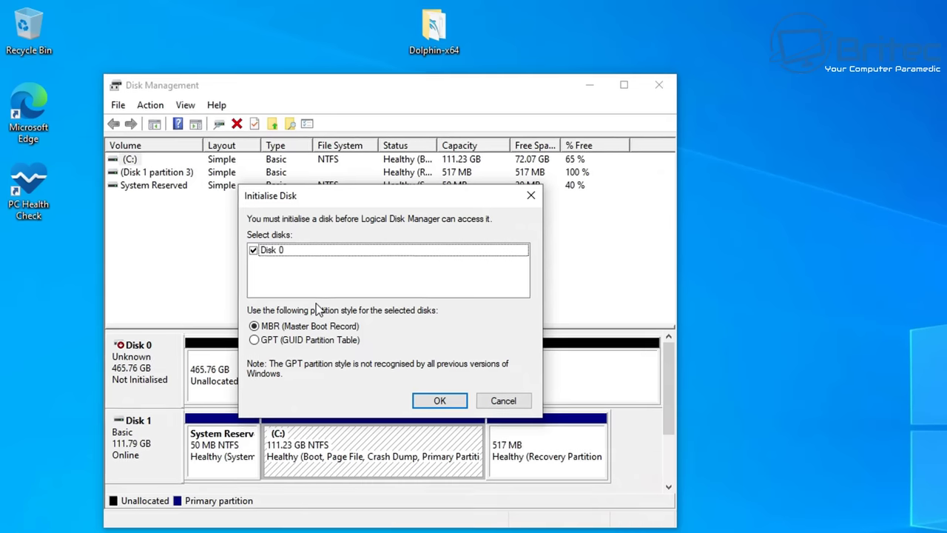
# Step: Initialise Disk 0 with the GPT (GUID Partition Table) partition style
pyautogui.click(294, 345)
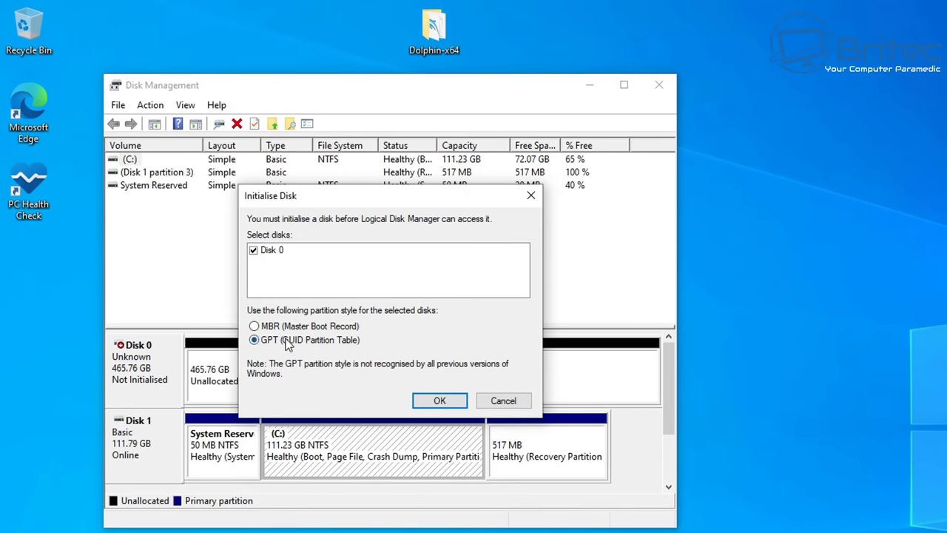
pyautogui.click(436, 403)
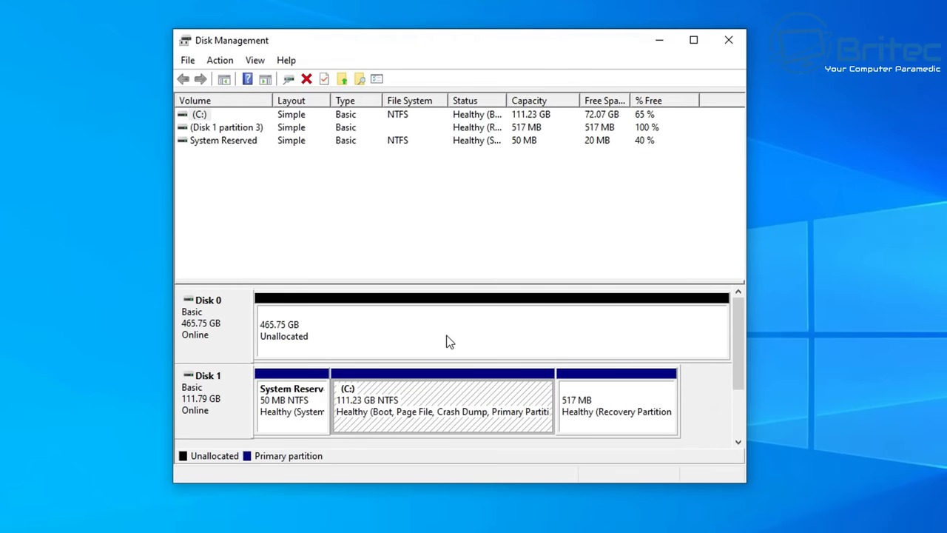
# Step: Set up a new simple volume in Disk 0's unallocated space, using the full 476923 MB and the default drive letter
pyautogui.click(403, 334)
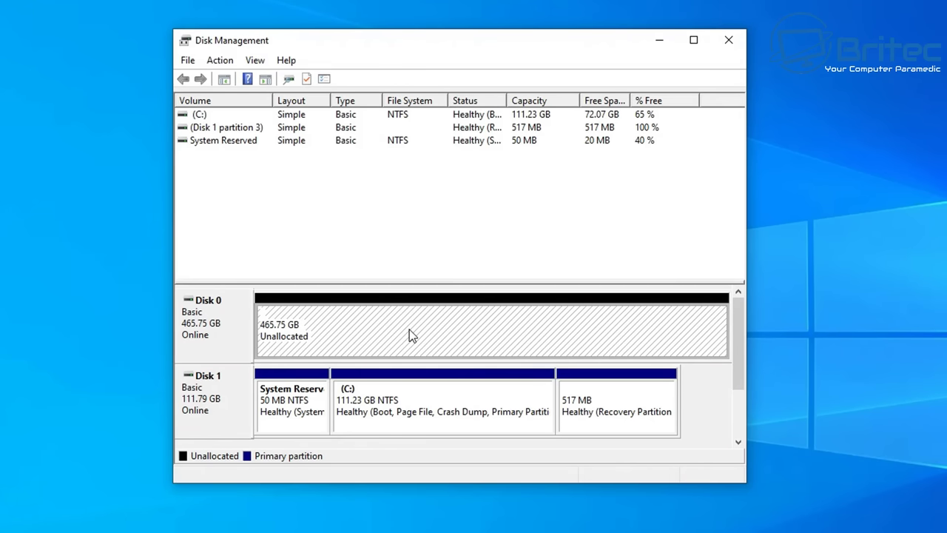
pyautogui.rightClick(409, 329)
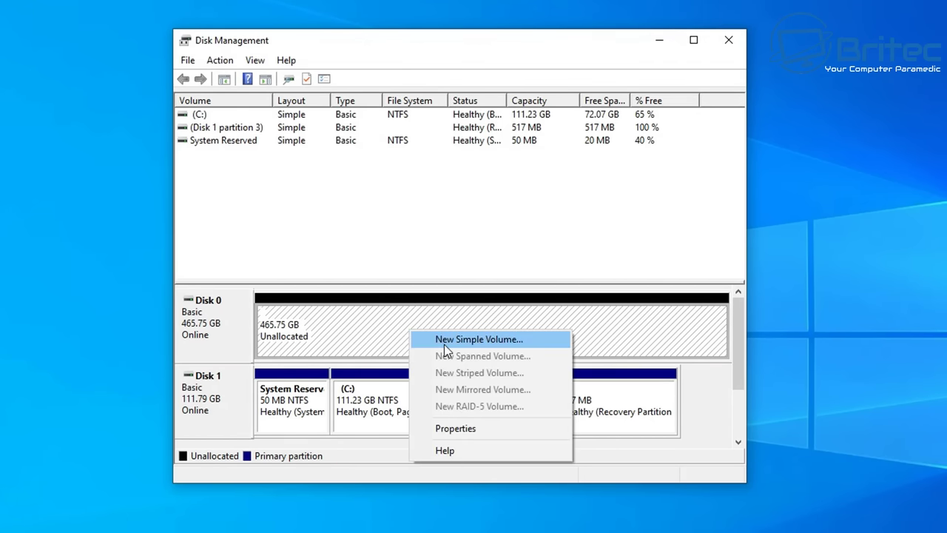
pyautogui.click(443, 340)
pyautogui.moveTo(378, 125); pyautogui.dragTo(445, 153)
pyautogui.click(537, 402)
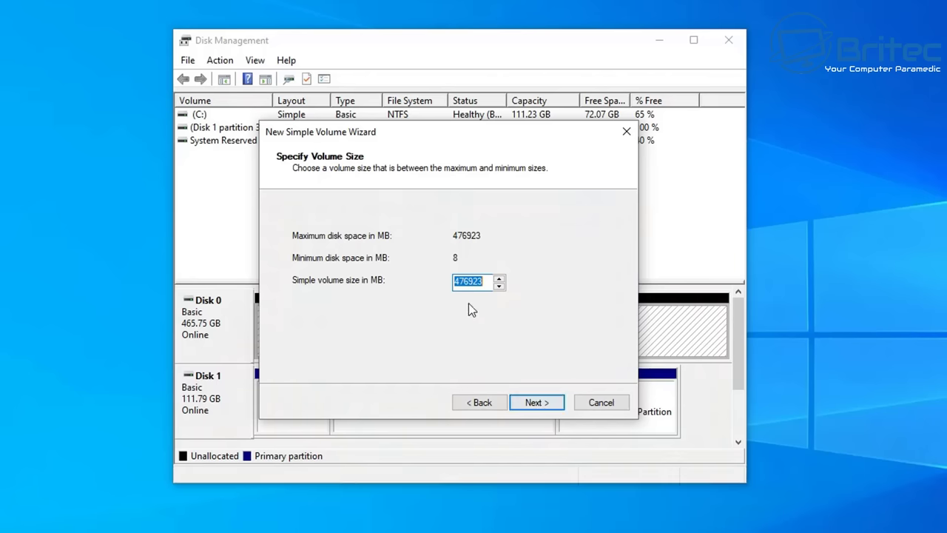
pyautogui.click(533, 403)
pyautogui.click(533, 402)
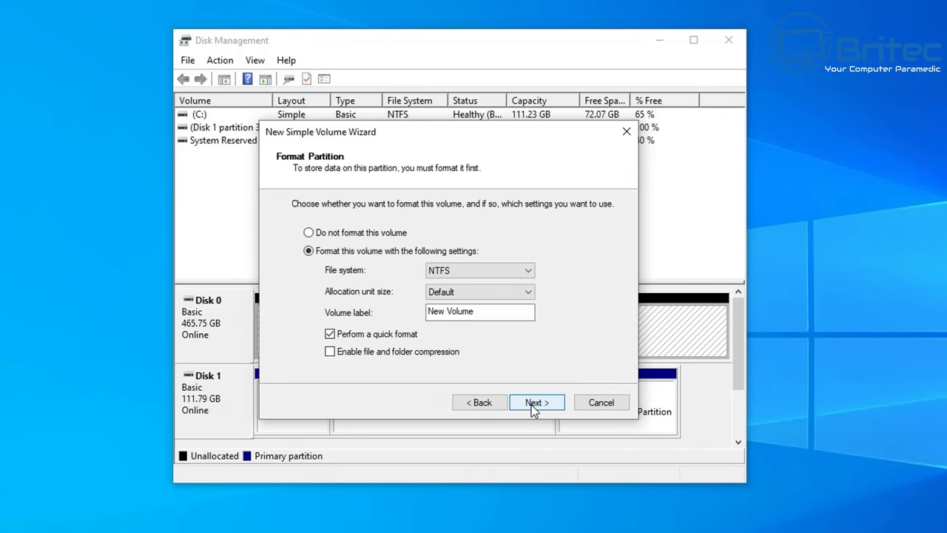
# Step: Label the new volume nvme, keep the NTFS quick format settings and finish creating it
pyautogui.moveTo(499, 316); pyautogui.dragTo(406, 332)
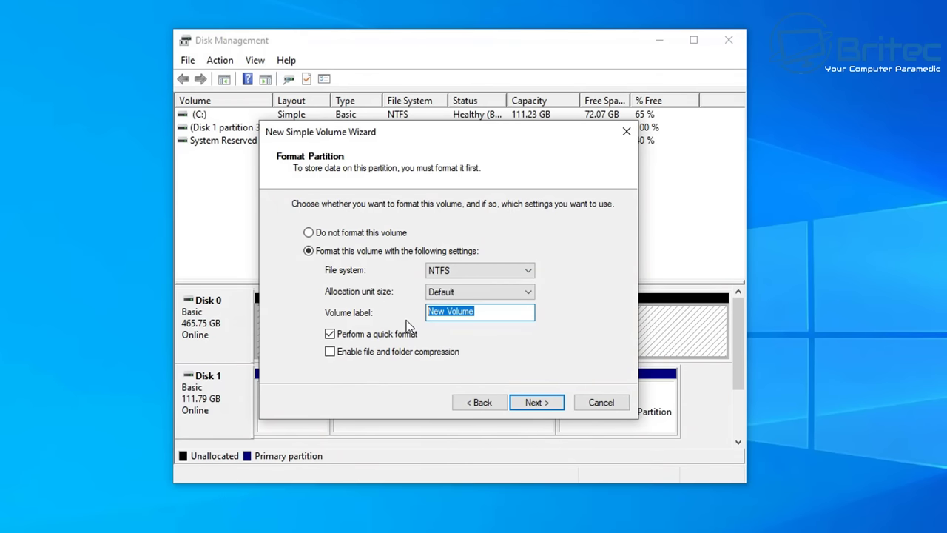
pyautogui.write('nvme')
pyautogui.click(533, 406)
pyautogui.click(534, 405)
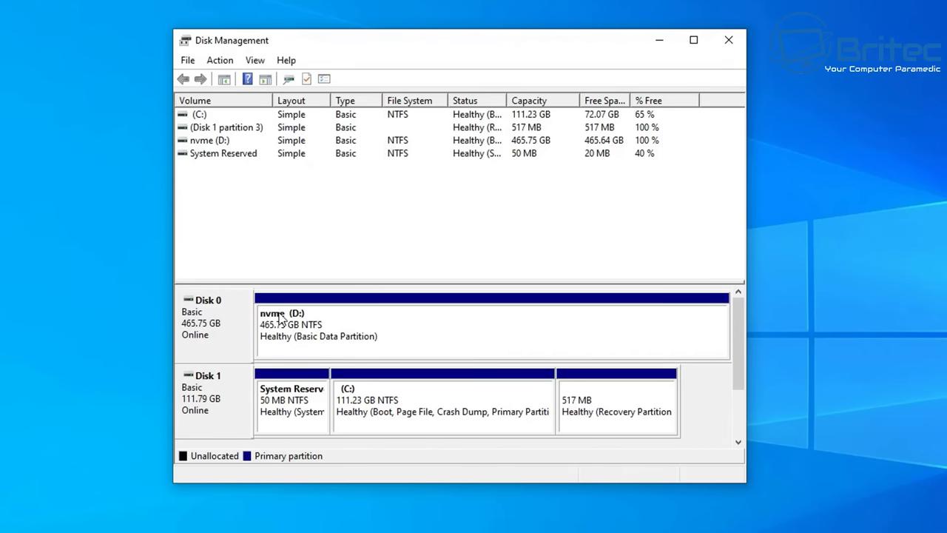
# Step: Close Disk Management and check the drives listed in File Explorer's This PC view, closing that window too
pyautogui.click(729, 40)
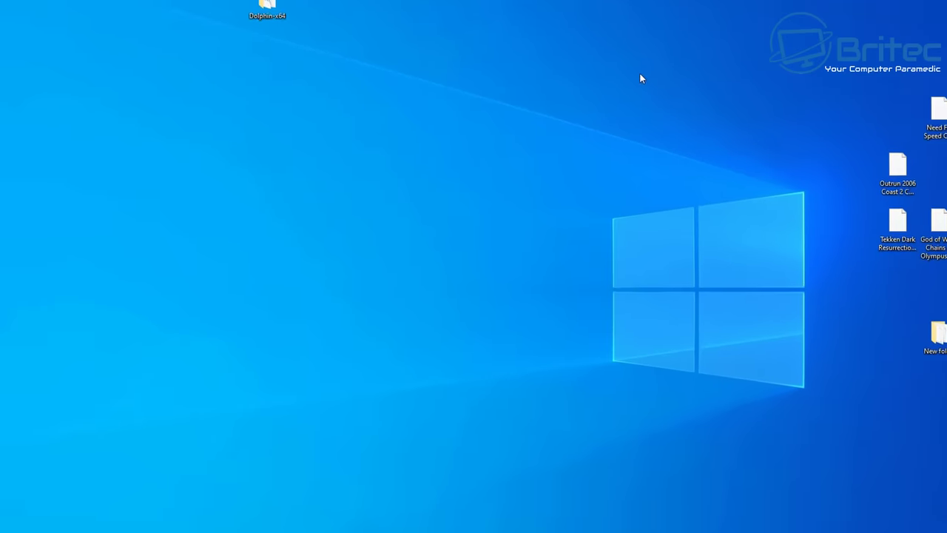
pyautogui.click(280, 523)
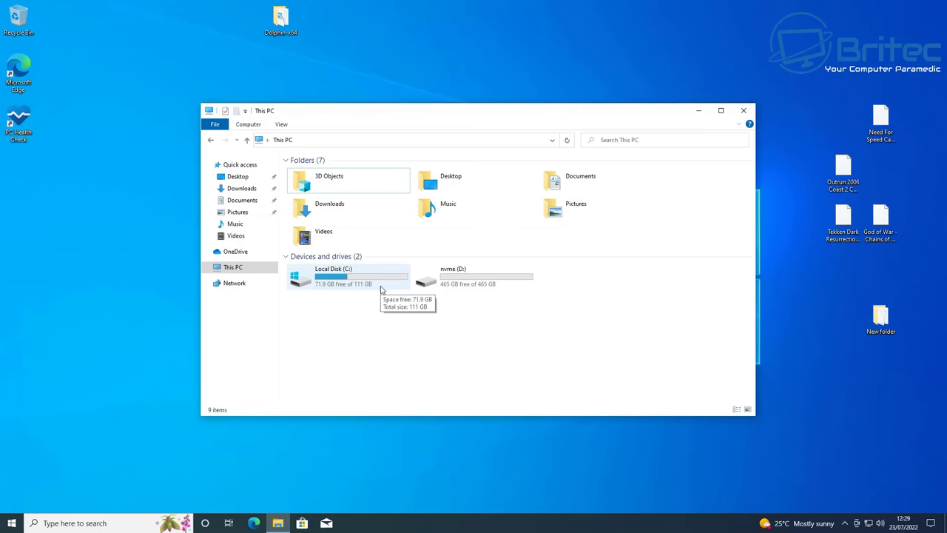
pyautogui.click(743, 111)
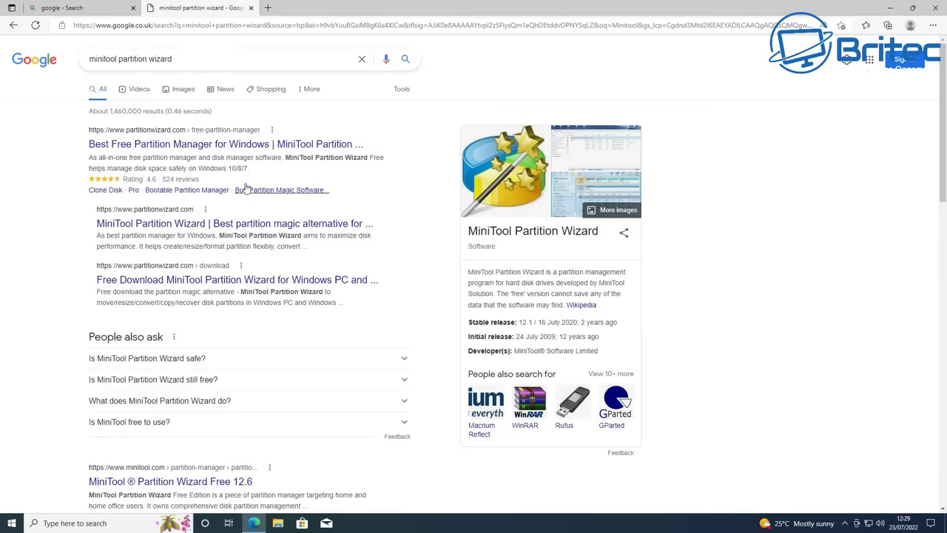
# Step: Search Google in the browser for "minitool partition wizard old version"
pyautogui.click(196, 58)
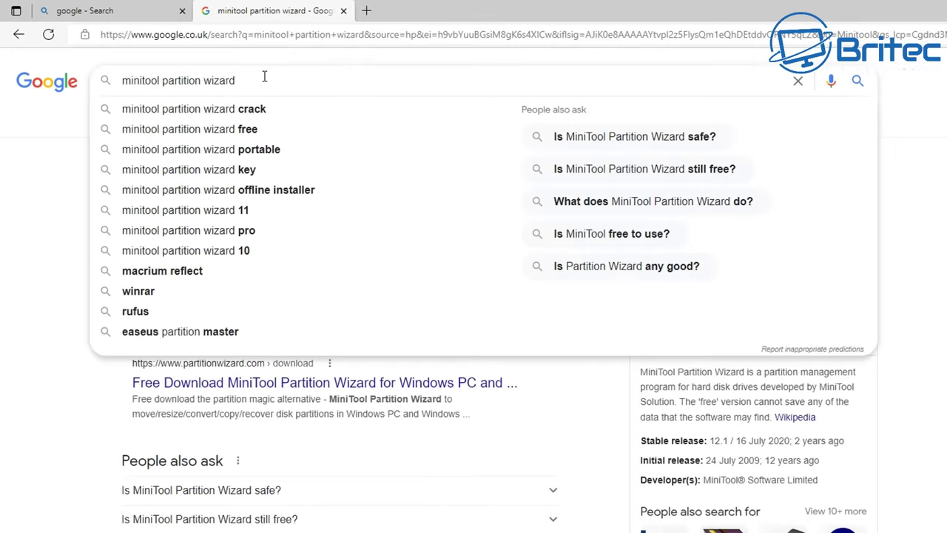
pyautogui.write('ol')
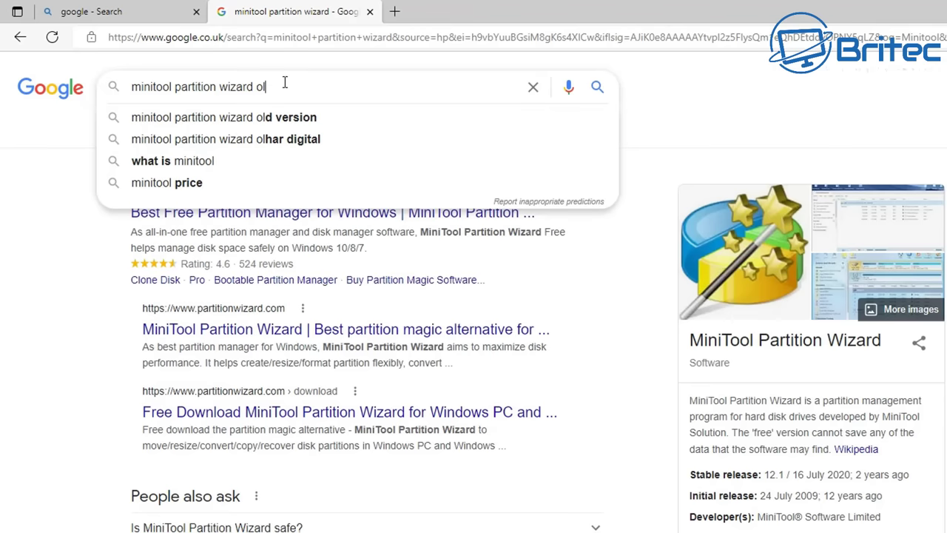
pyautogui.write('d version')
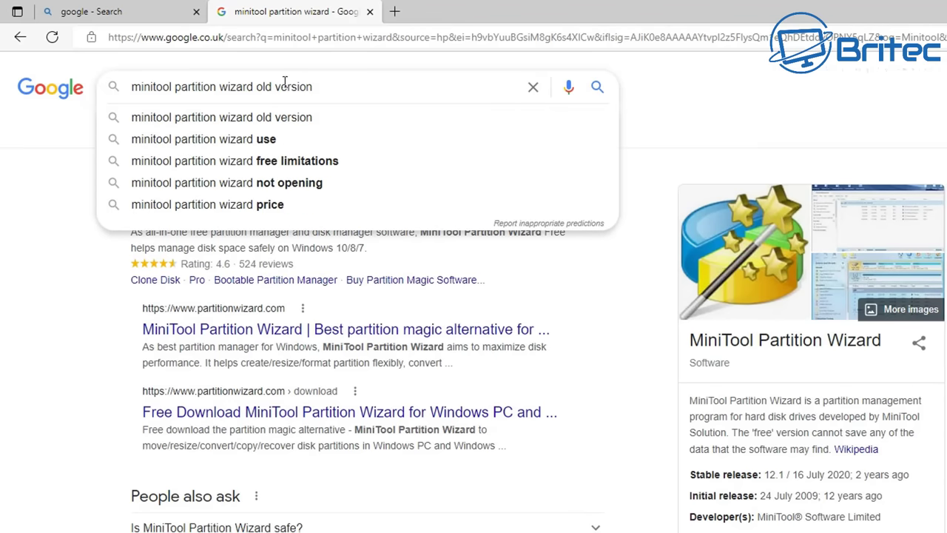
pyautogui.press('Return')
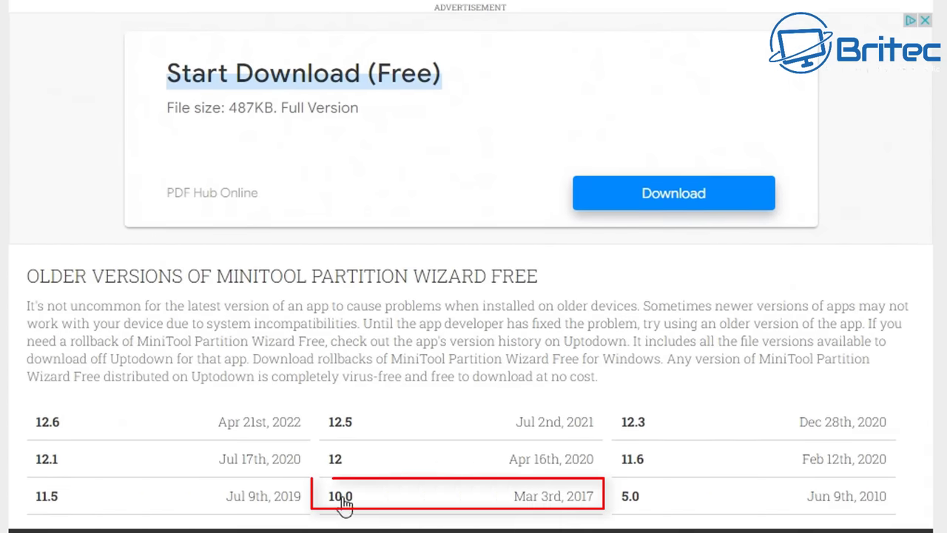
# Step: Download version 10.0 of MiniTool Partition Wizard Free from Uptodown's list of older versions
pyautogui.click(345, 504)
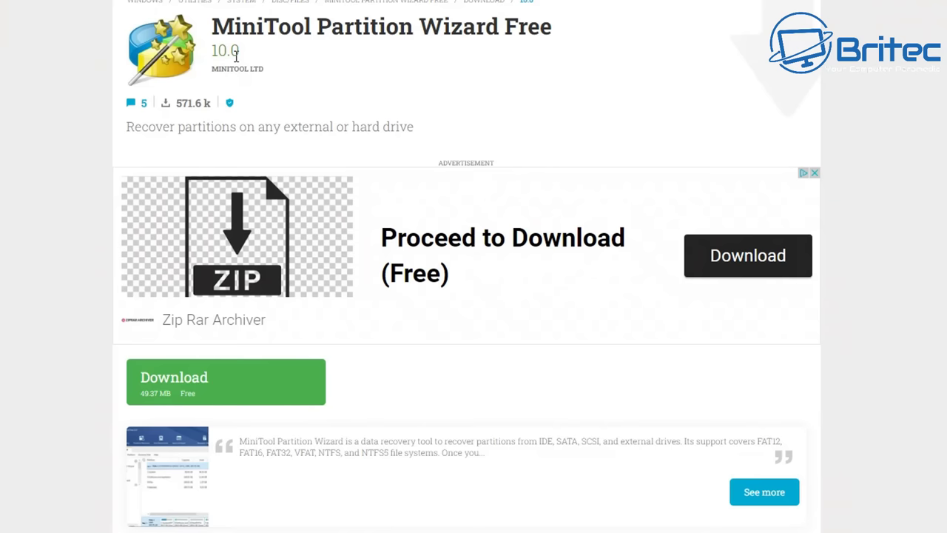
pyautogui.click(198, 390)
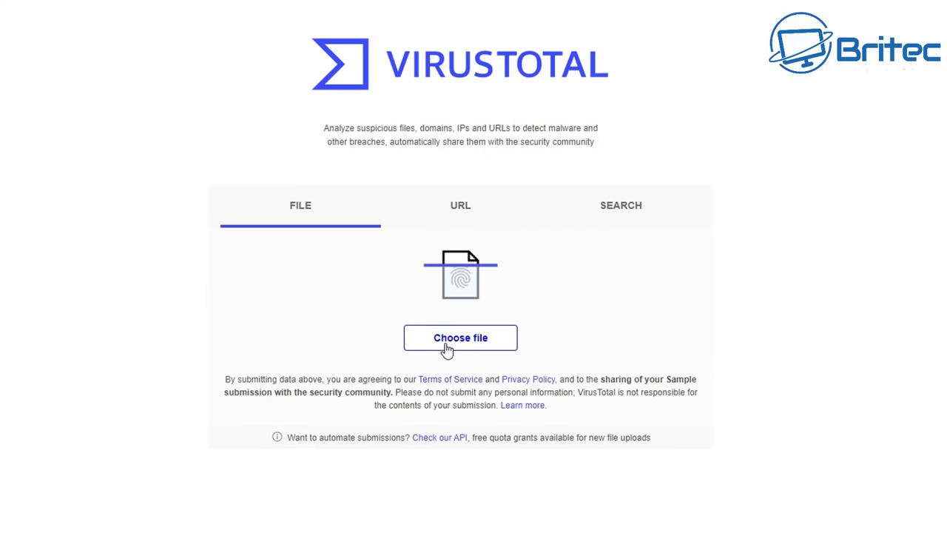
# Step: Submit the minitool-partition-wizard-10-0 installer from the Downloads folder to VirusTotal for scanning
pyautogui.click(446, 348)
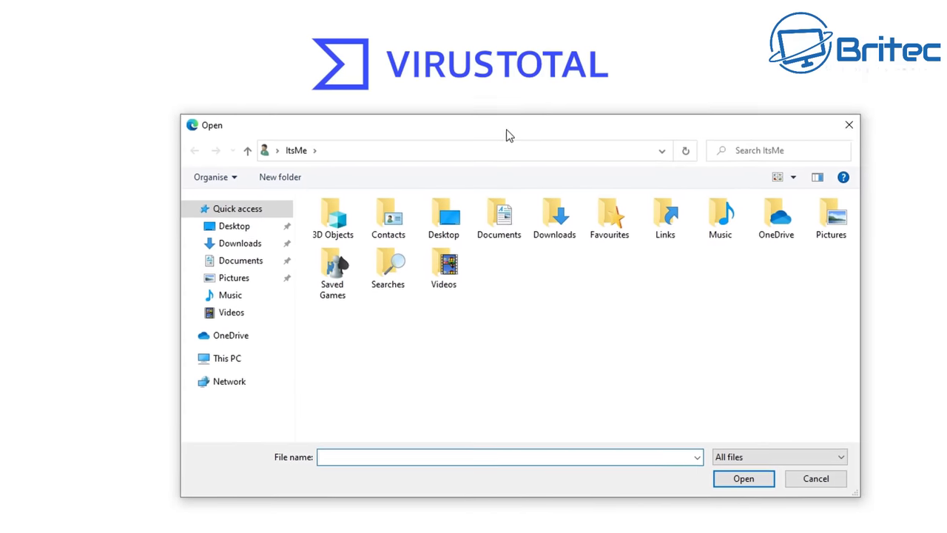
pyautogui.click(211, 231)
pyautogui.click(300, 224)
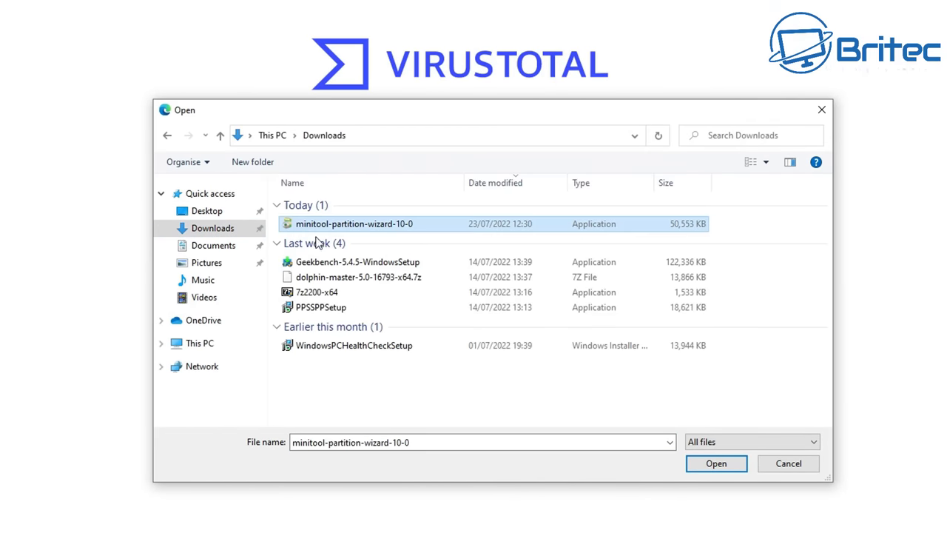
pyautogui.click(692, 466)
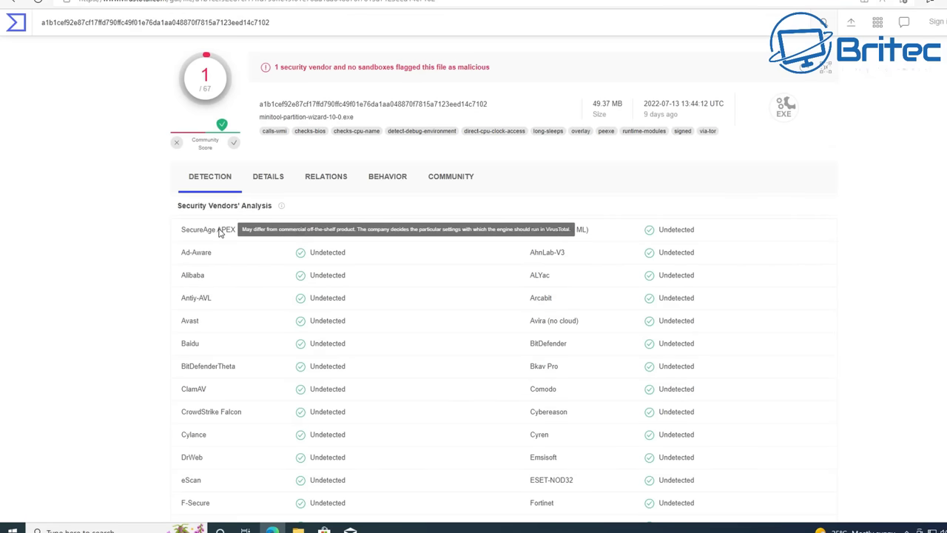
# Step: Examine the VirusTotal report's security vendor results and the file's details, including signature and file version information
pyautogui.scroll(-6, 365, 331)
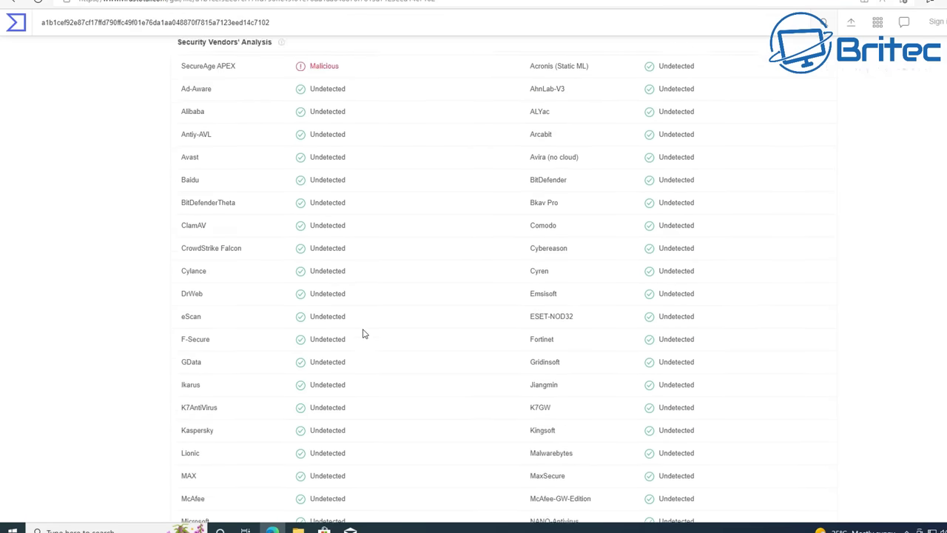
pyautogui.scroll(-3, 362, 334)
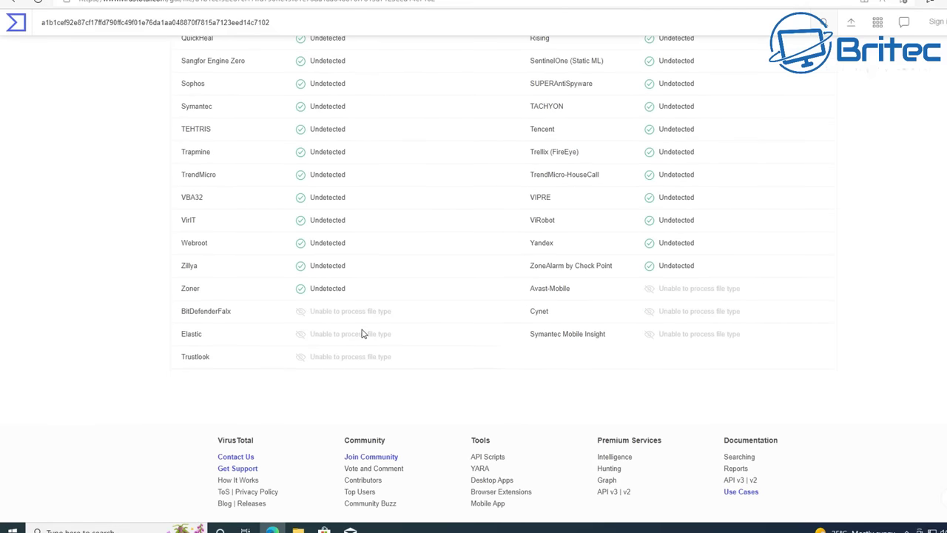
pyautogui.scroll(2, 362, 333)
pyautogui.scroll(8, 361, 332)
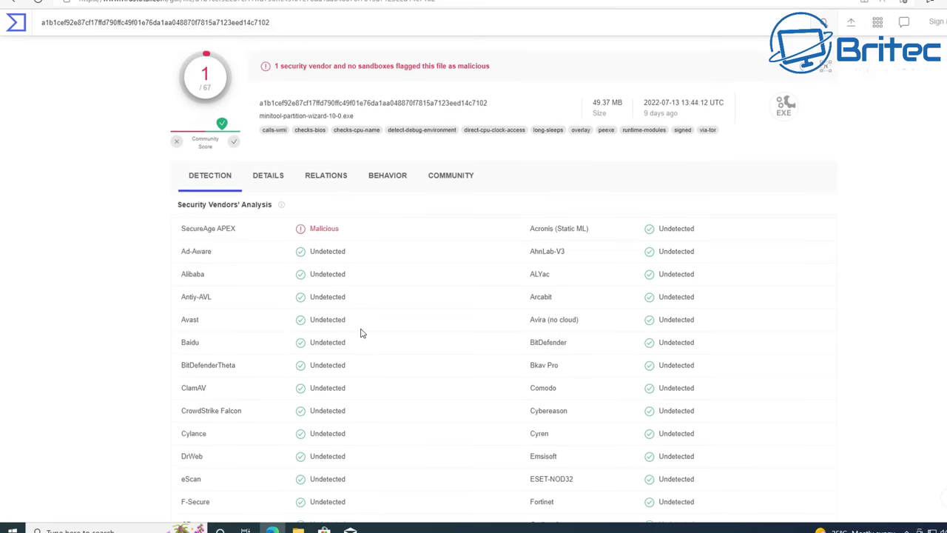
pyautogui.click(279, 185)
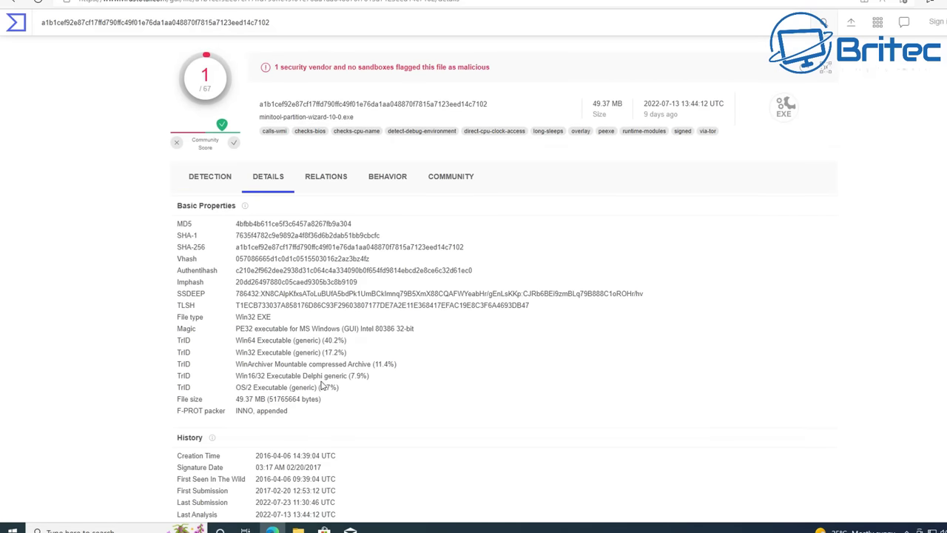
pyautogui.scroll(-10, 334, 450)
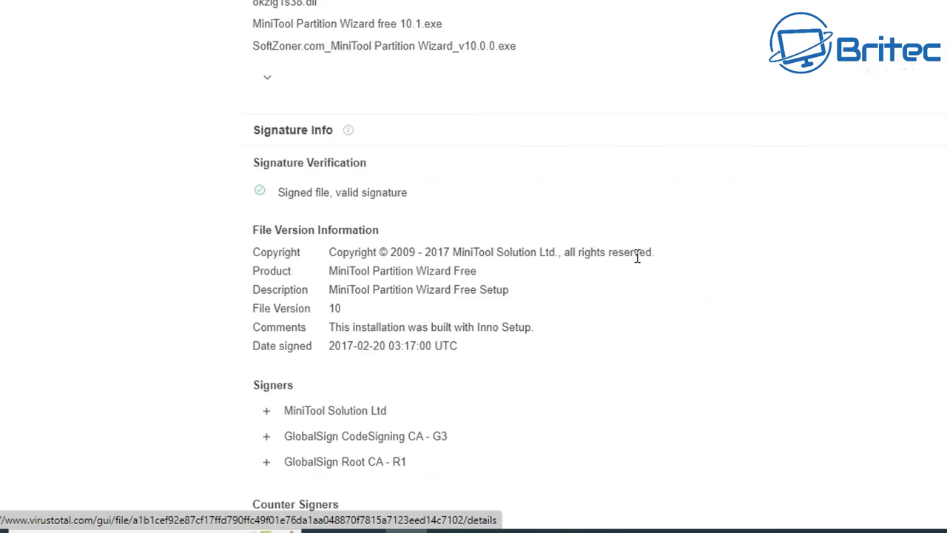
pyautogui.moveTo(644, 254); pyautogui.dragTo(328, 254)
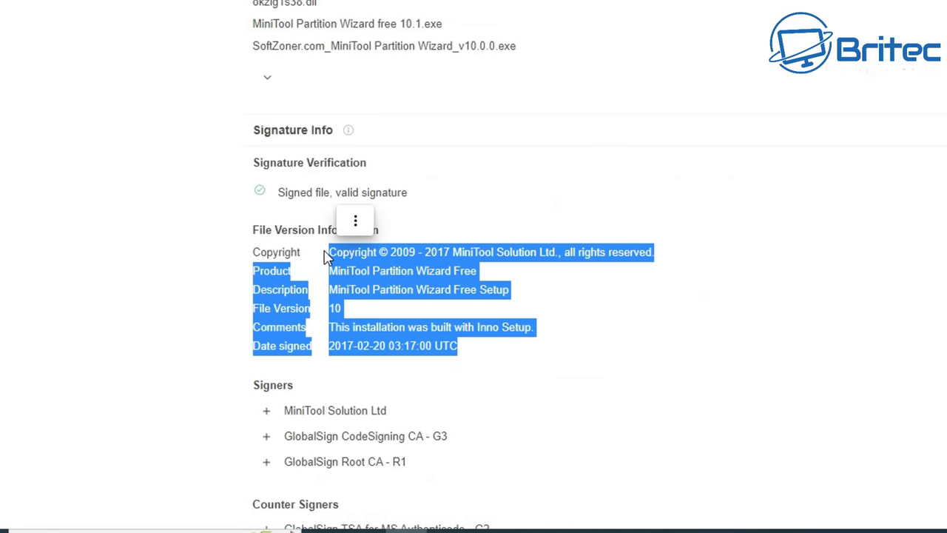
pyautogui.click(332, 289)
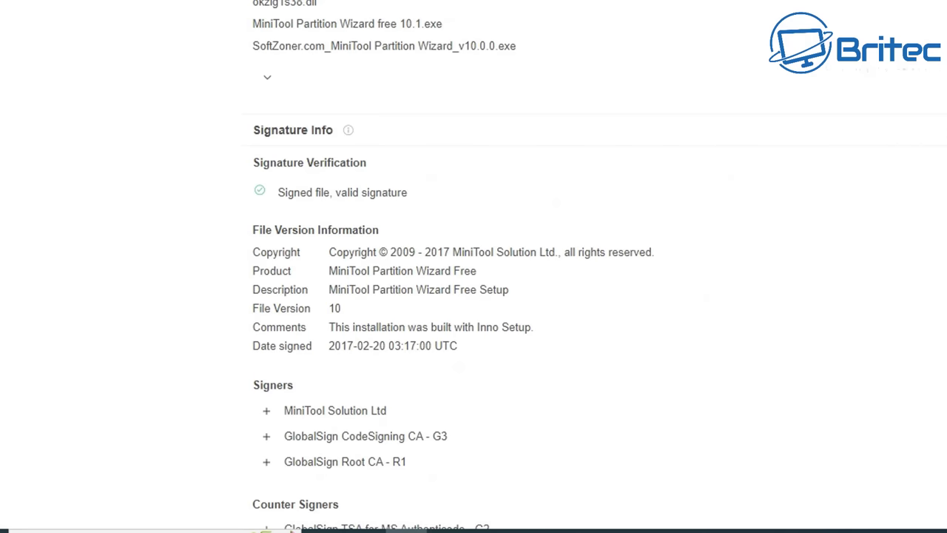
# Step: Run the minitool-partition-wizard-10-0 installer with administrator permission, accept the license agreement, and keep the default destination and Start Menu folders
pyautogui.doubleClick(299, 187)
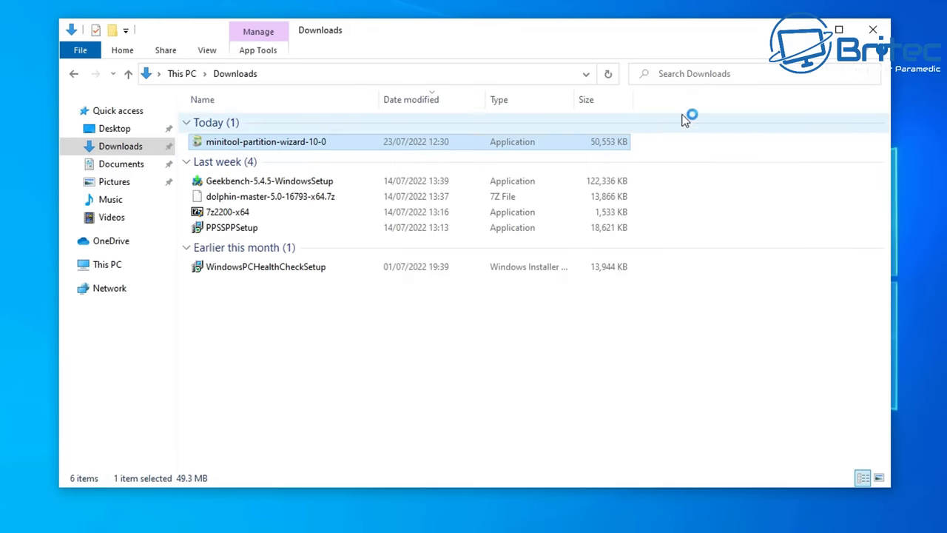
pyautogui.click(873, 33)
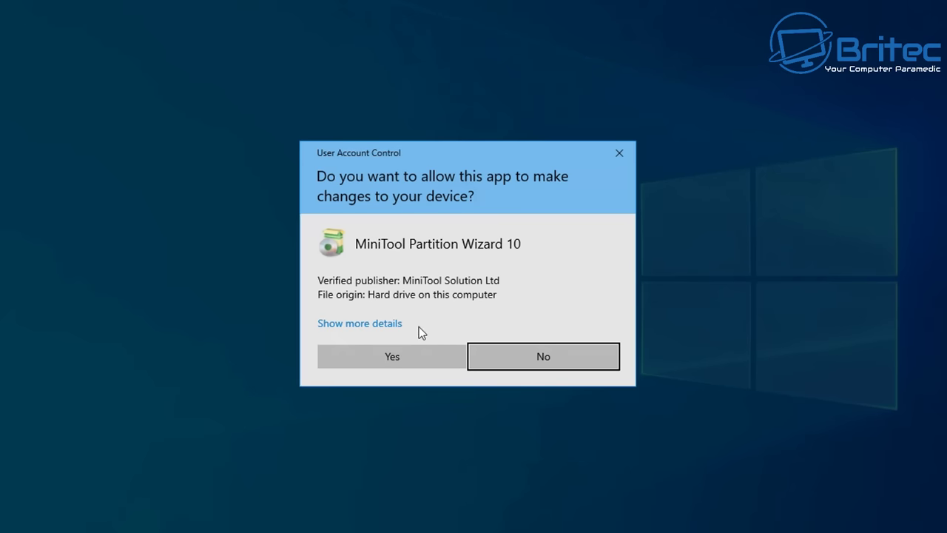
pyautogui.click(398, 353)
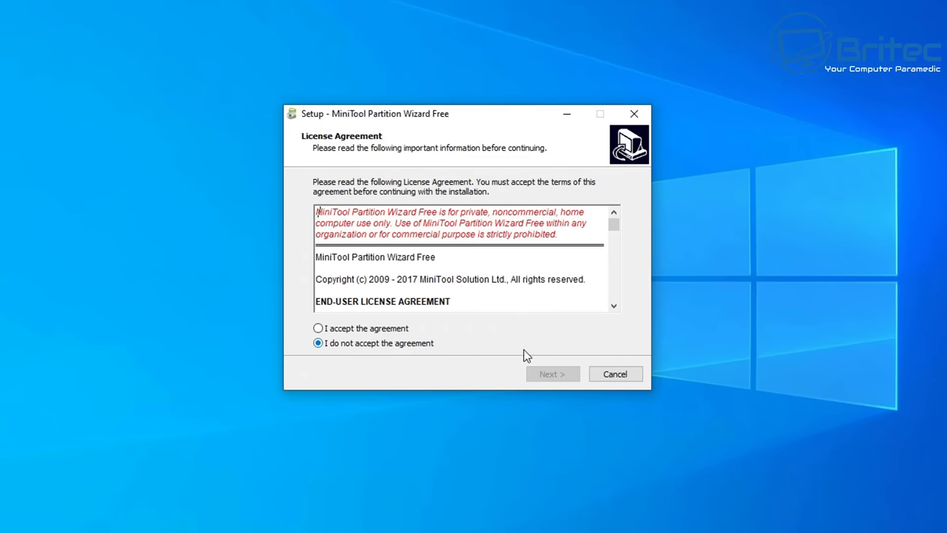
pyautogui.click(403, 330)
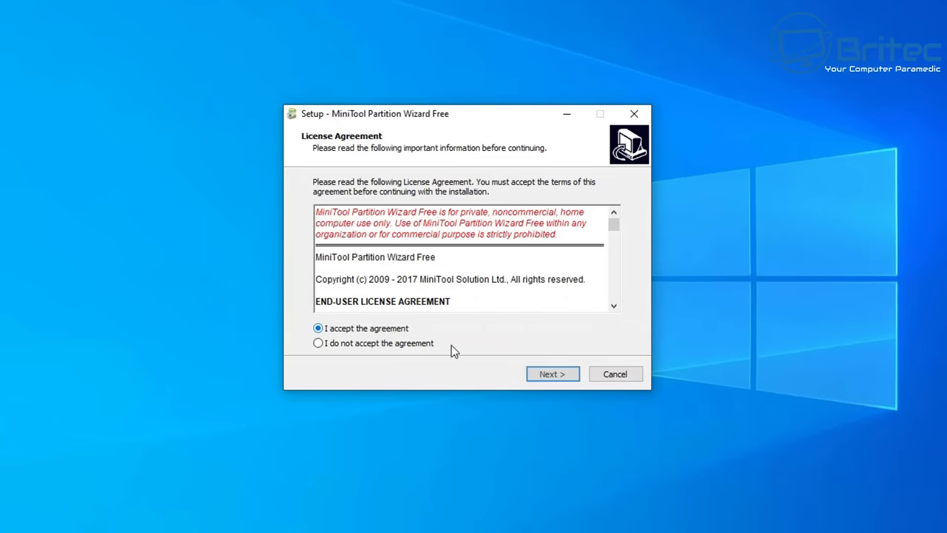
pyautogui.click(552, 374)
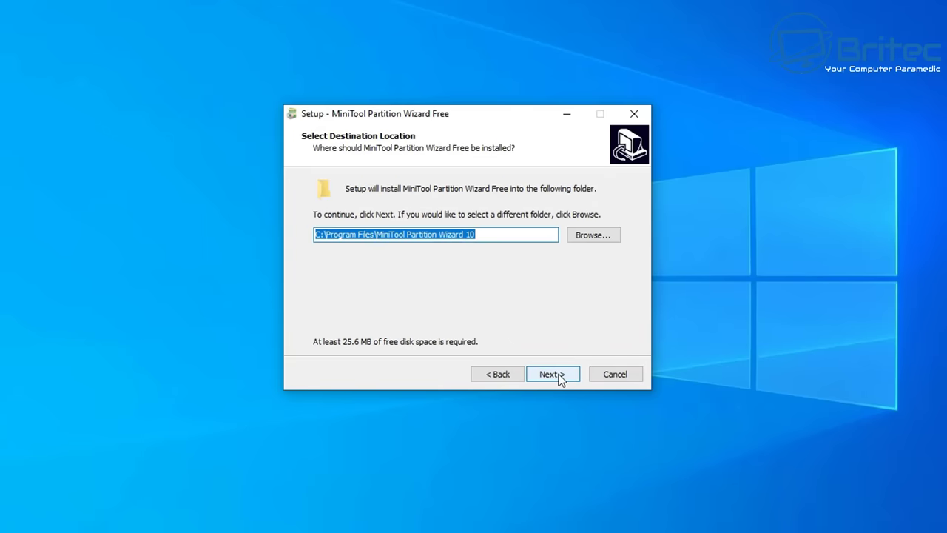
pyautogui.click(551, 374)
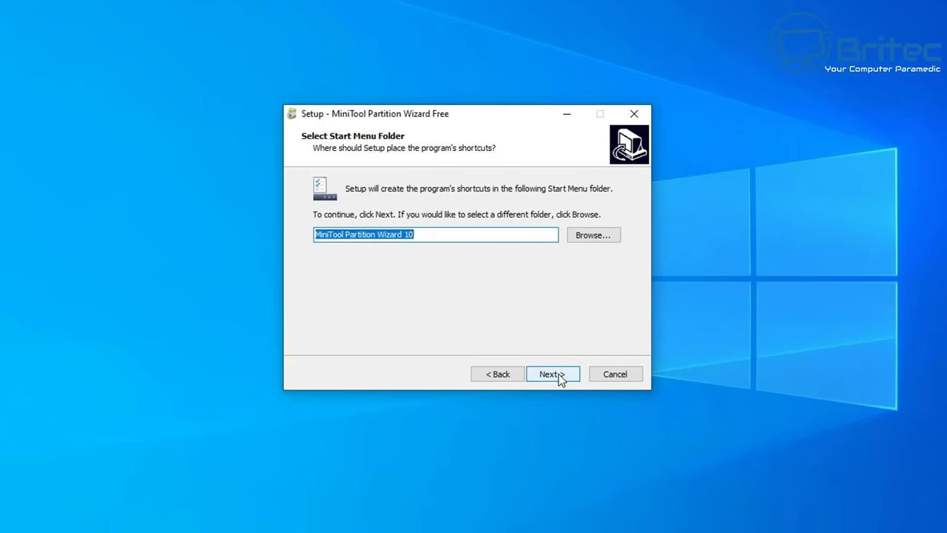
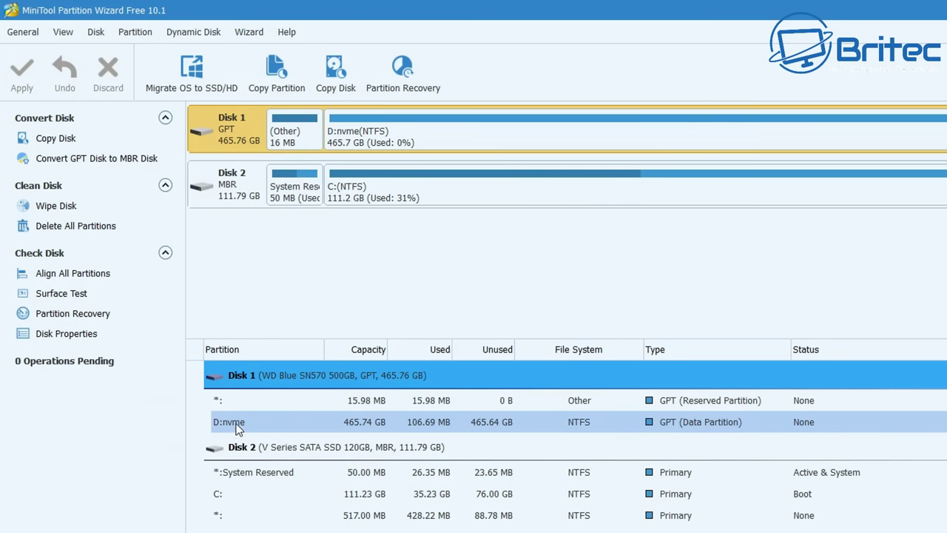
# Step: Delete all partitions on Disk 1, the WD Blue SN570 500GB, and apply the pending changes
pyautogui.click(230, 421)
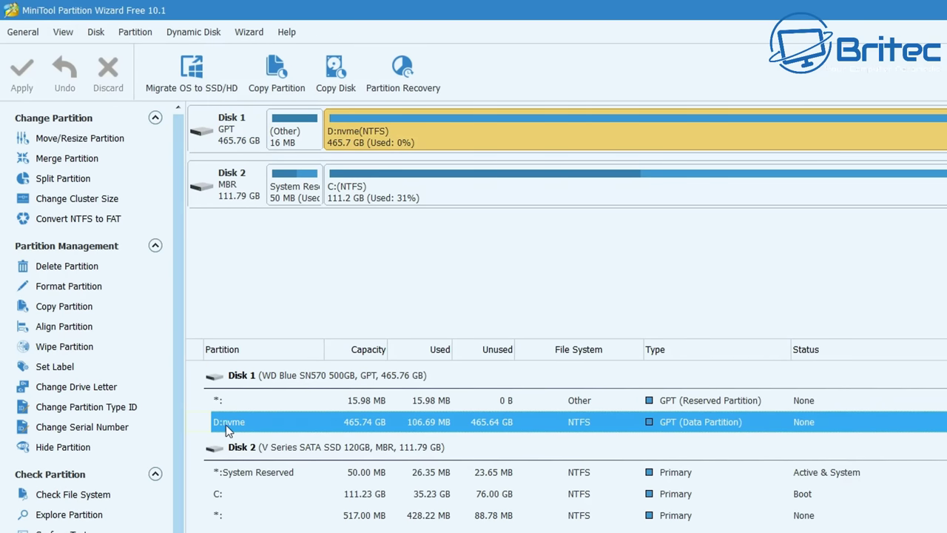
pyautogui.click(225, 388)
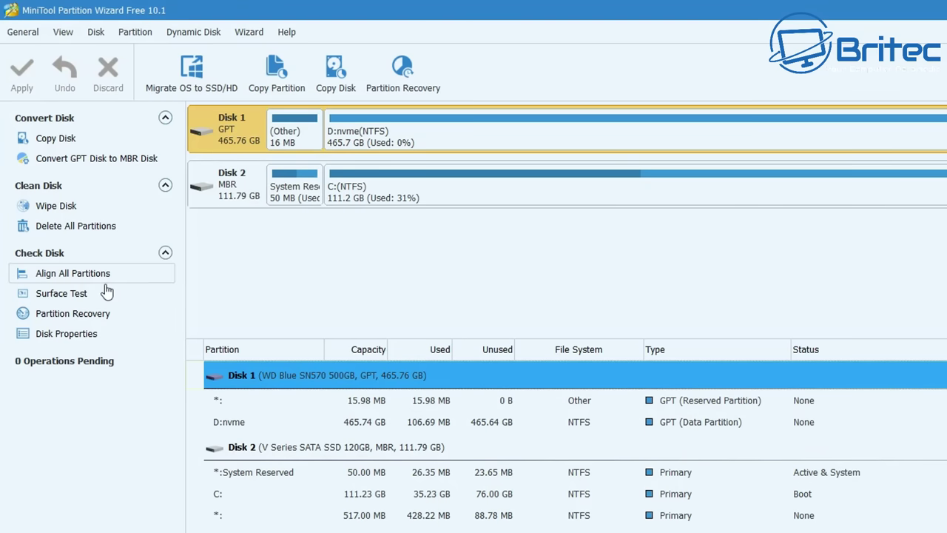
pyautogui.click(80, 233)
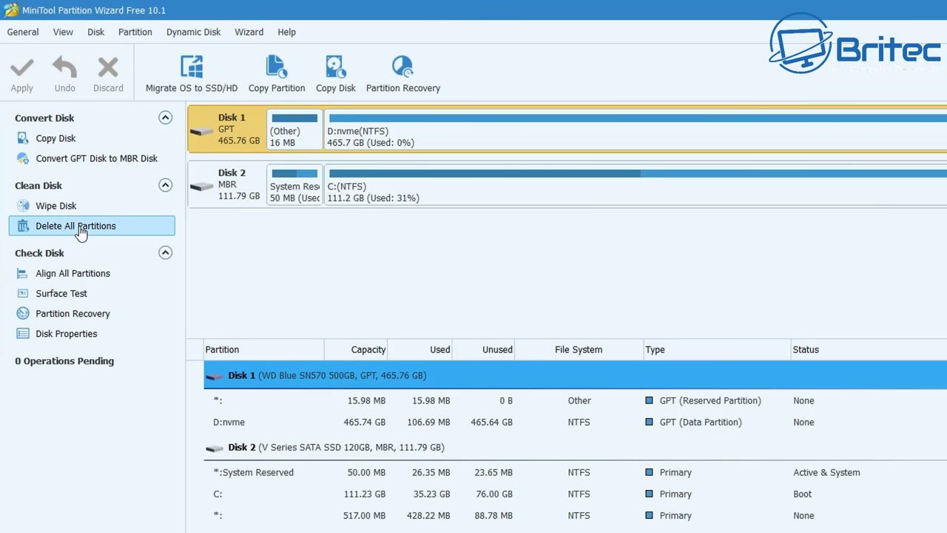
pyautogui.click(663, 403)
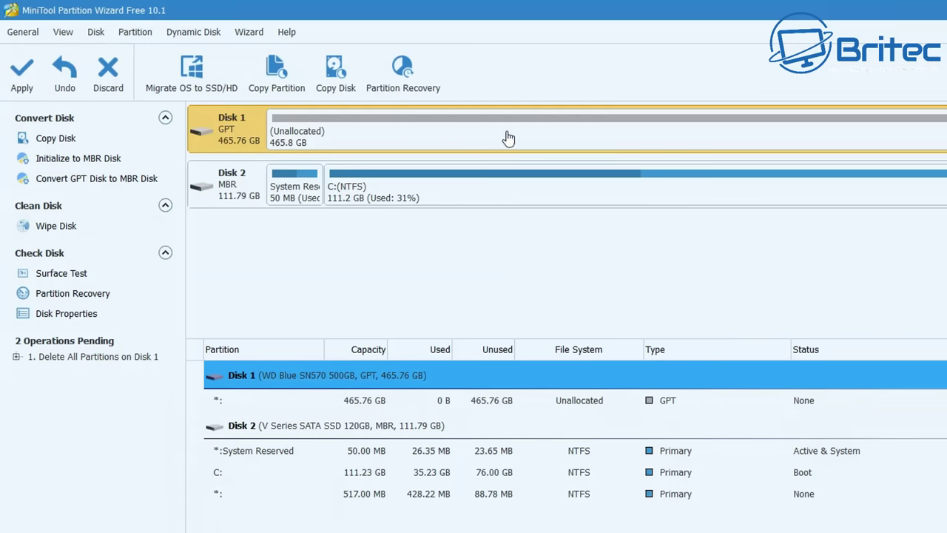
pyautogui.click(31, 87)
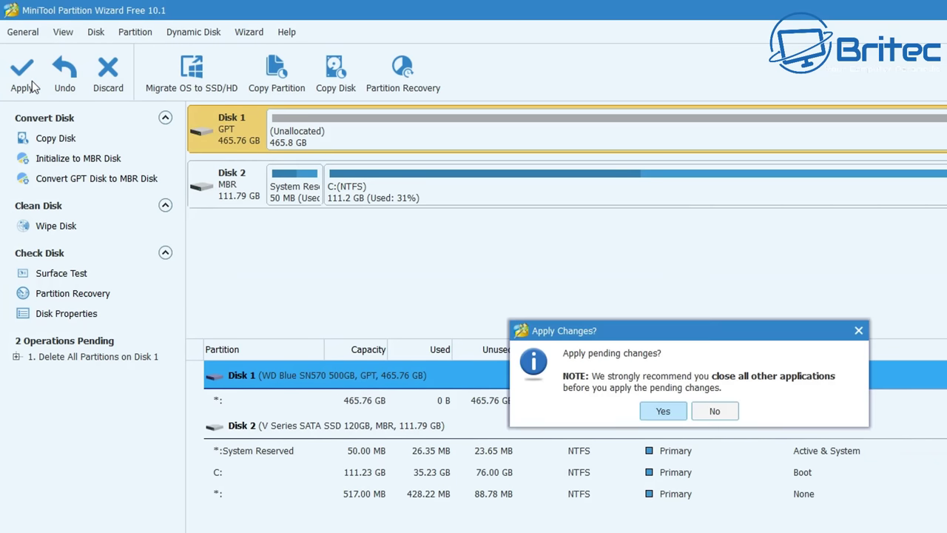
pyautogui.click(671, 415)
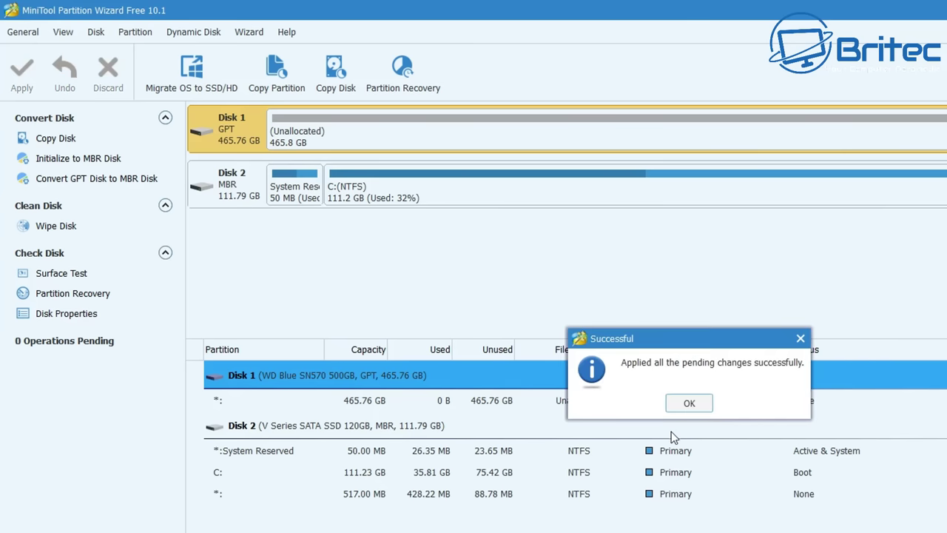
pyautogui.click(685, 406)
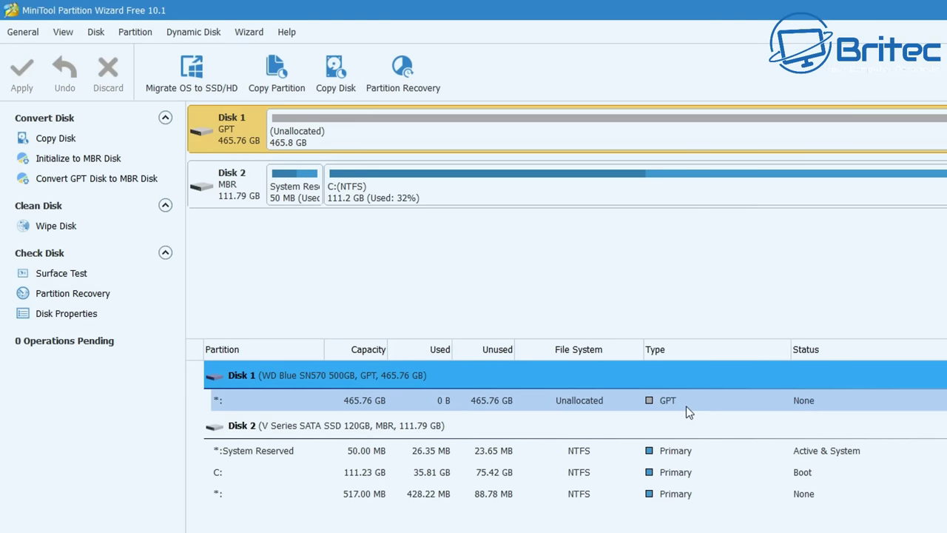
# Step: Set up an OS migration from Disk 2 to Disk 1, replacing the system disk, fitting partitions to the entire disk and aligning them to 1 MB
pyautogui.click(245, 193)
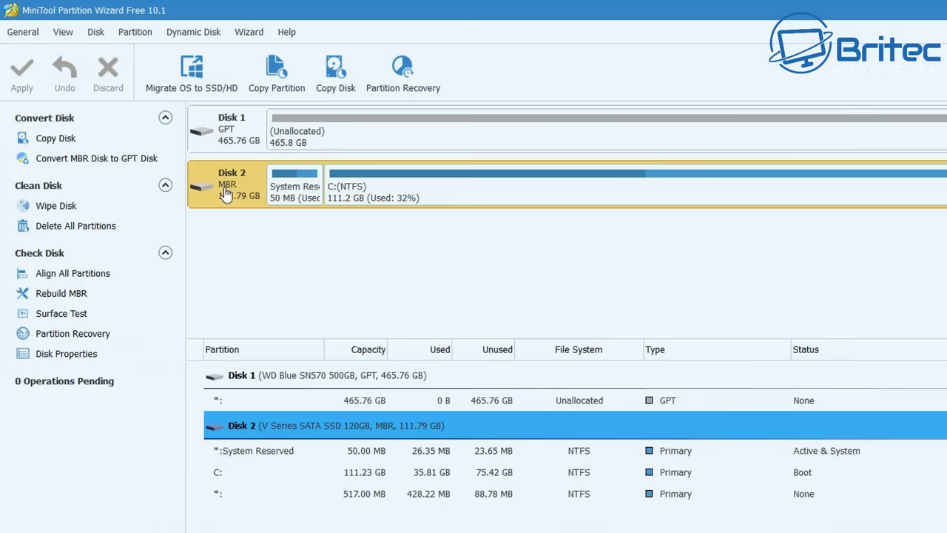
pyautogui.click(196, 74)
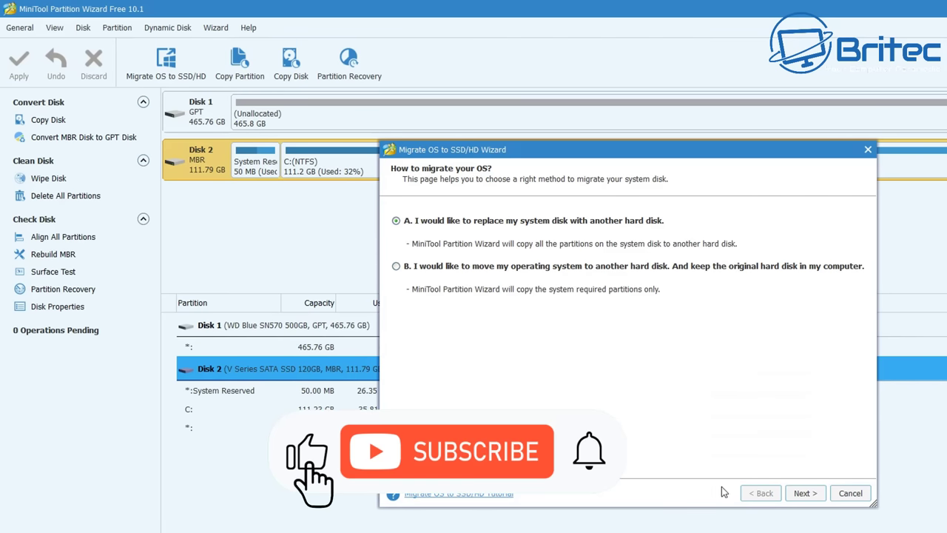
pyautogui.click(801, 494)
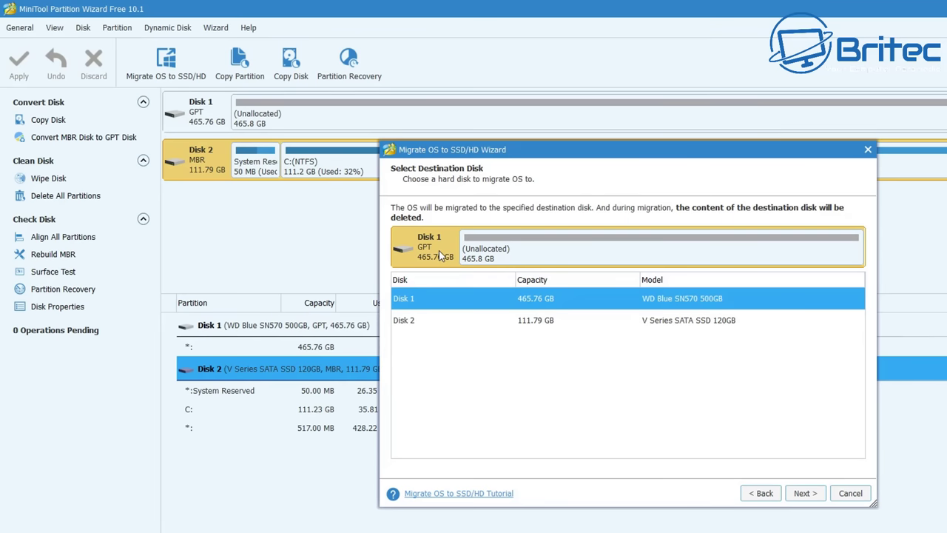
pyautogui.click(425, 303)
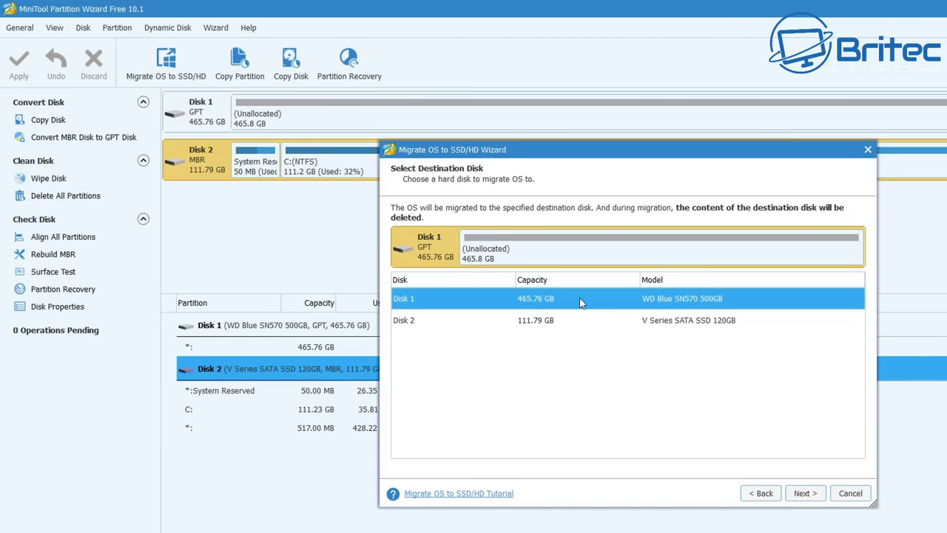
pyautogui.click(806, 493)
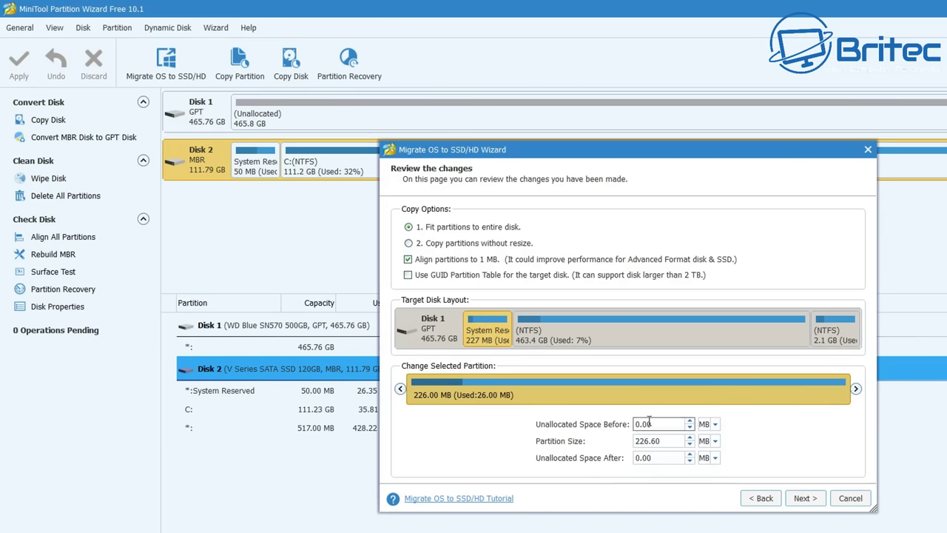
pyautogui.click(804, 498)
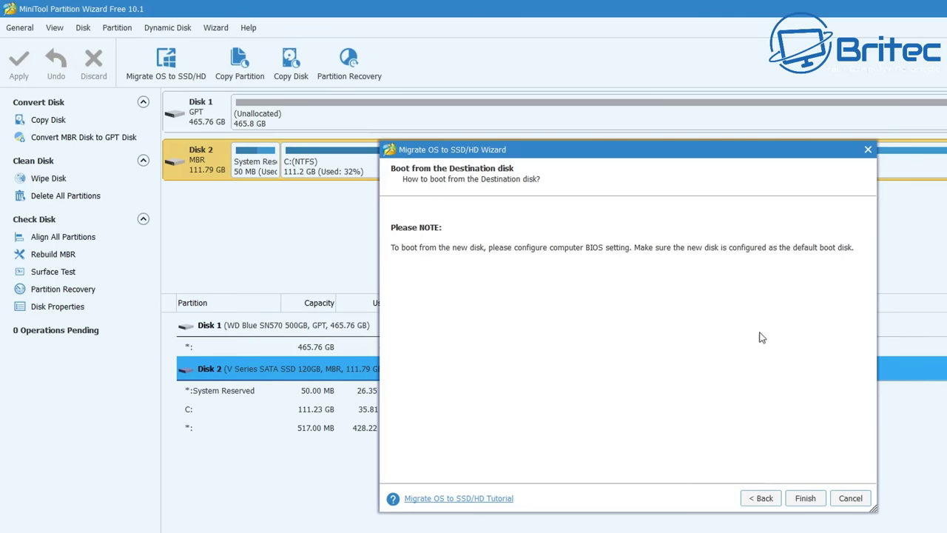
pyautogui.click(806, 499)
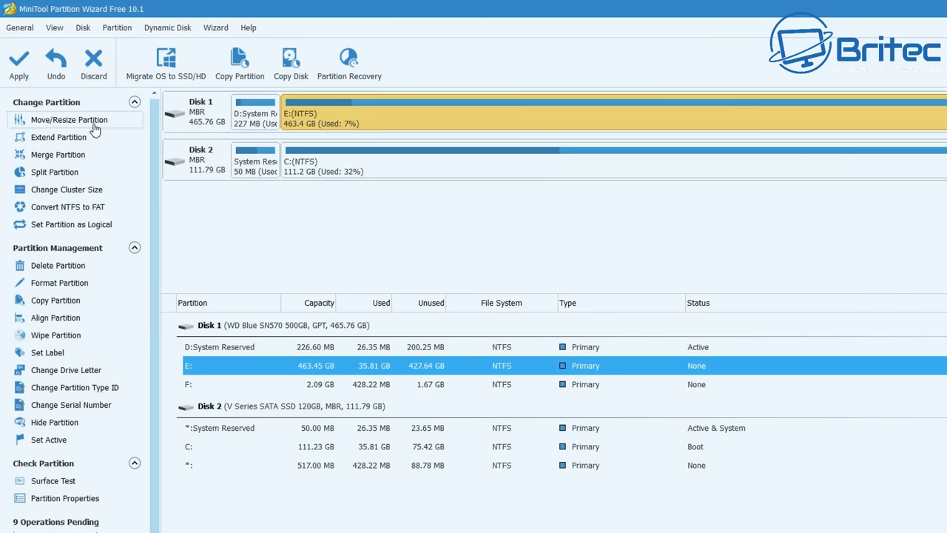
# Step: Apply the pending migration operations and restart the PC so the copy can run outside Windows
pyautogui.click(18, 74)
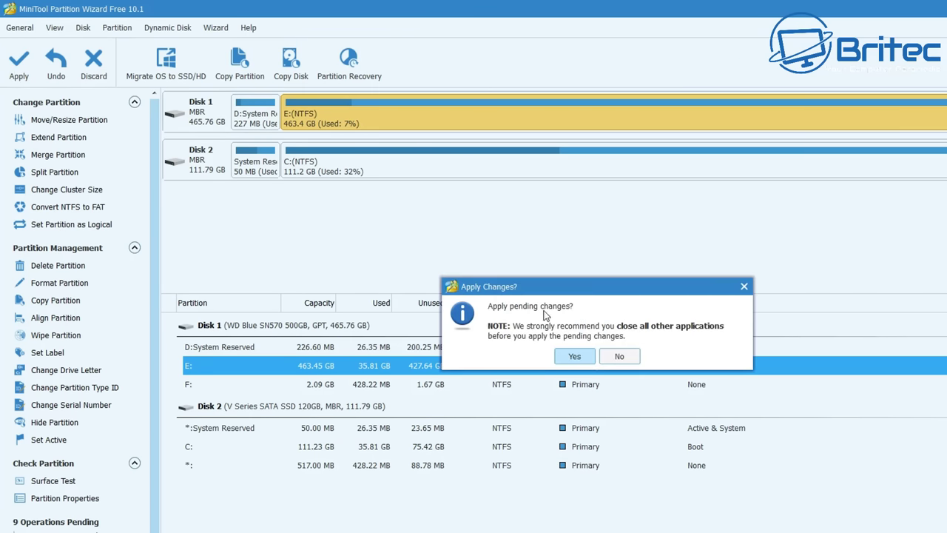
pyautogui.click(575, 357)
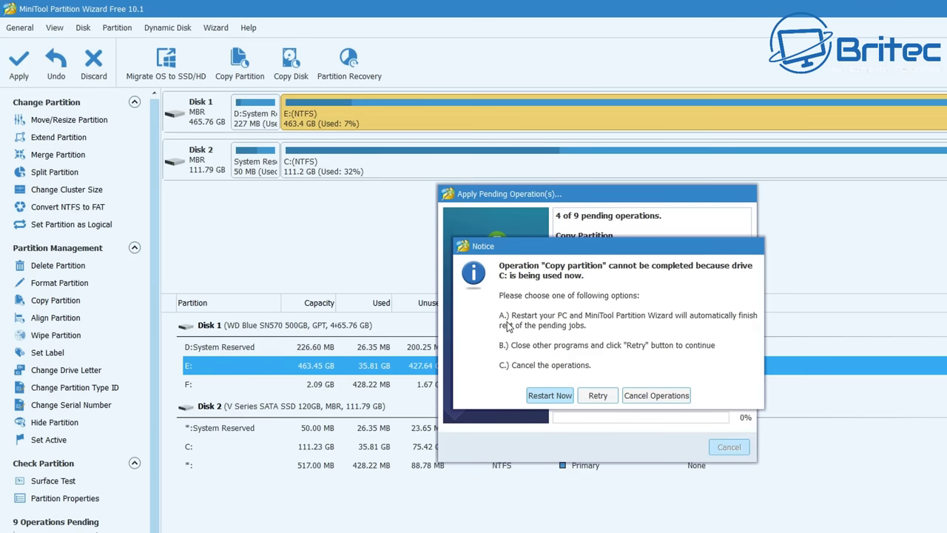
pyautogui.click(541, 397)
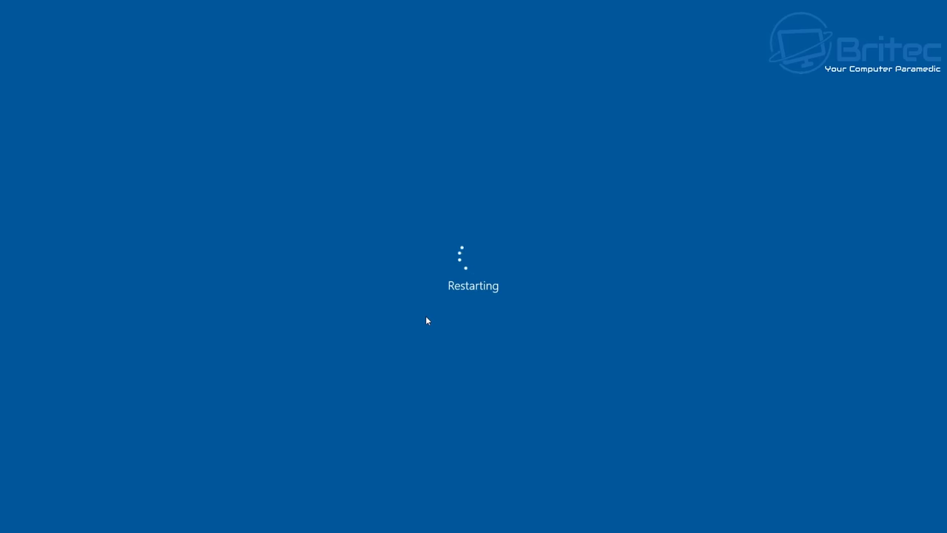
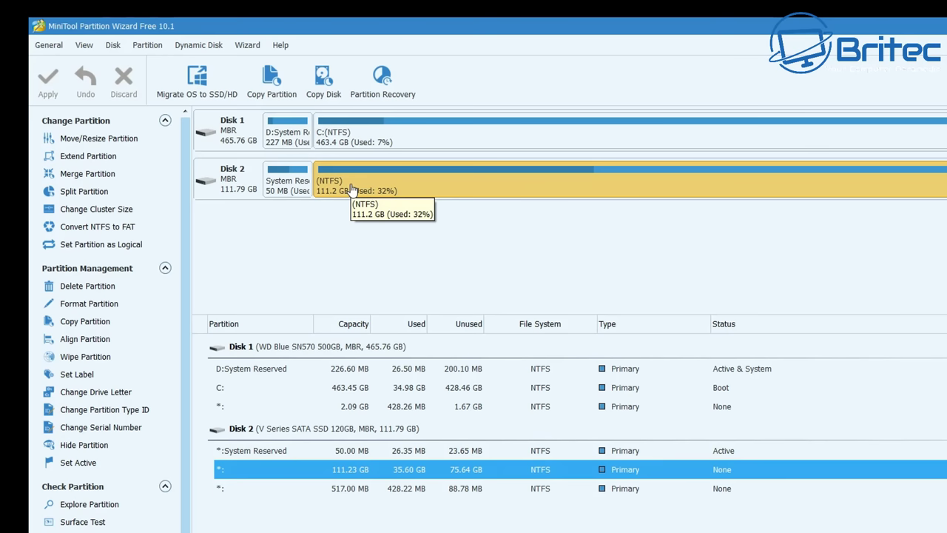
# Step: Assign drive letter Z: to the 111.23 GB NTFS partition on Disk 2 and apply the pending change
pyautogui.rightClick(353, 188)
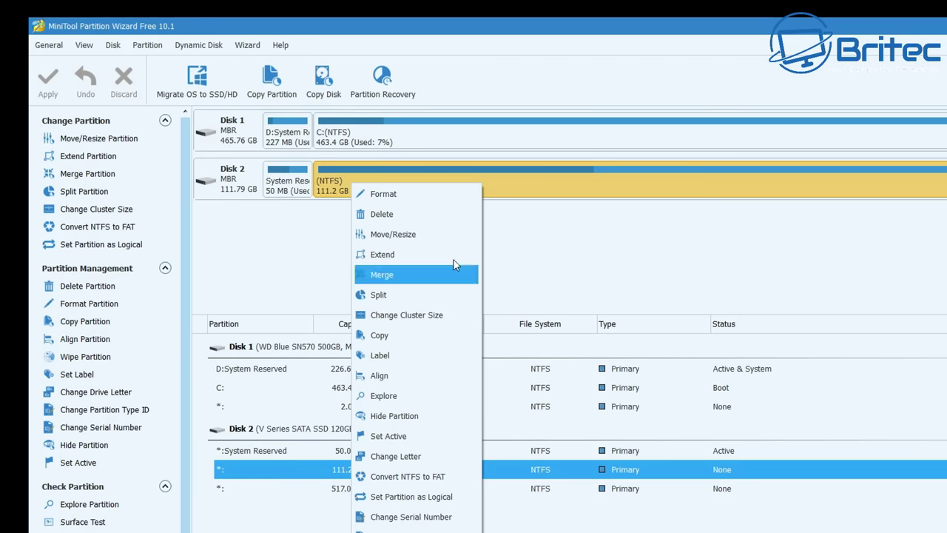
pyautogui.click(522, 180)
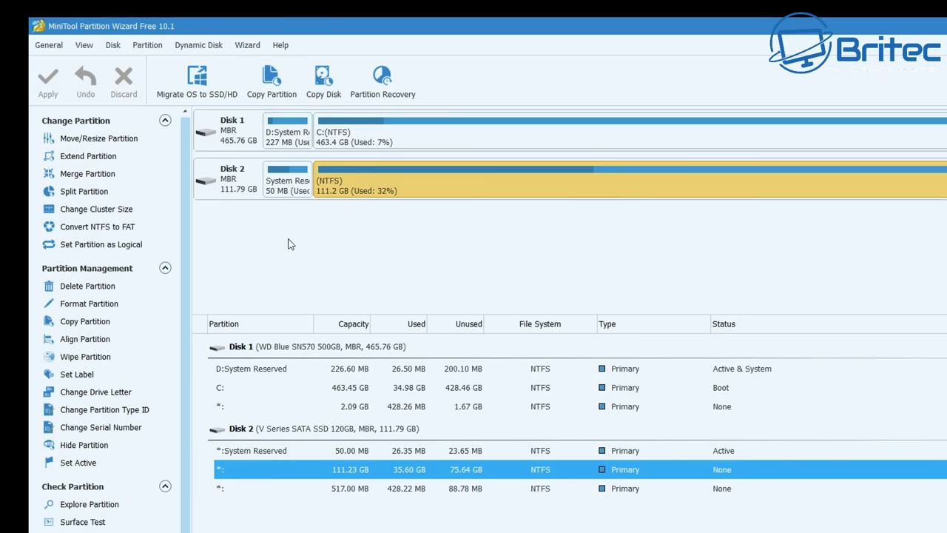
pyautogui.click(109, 396)
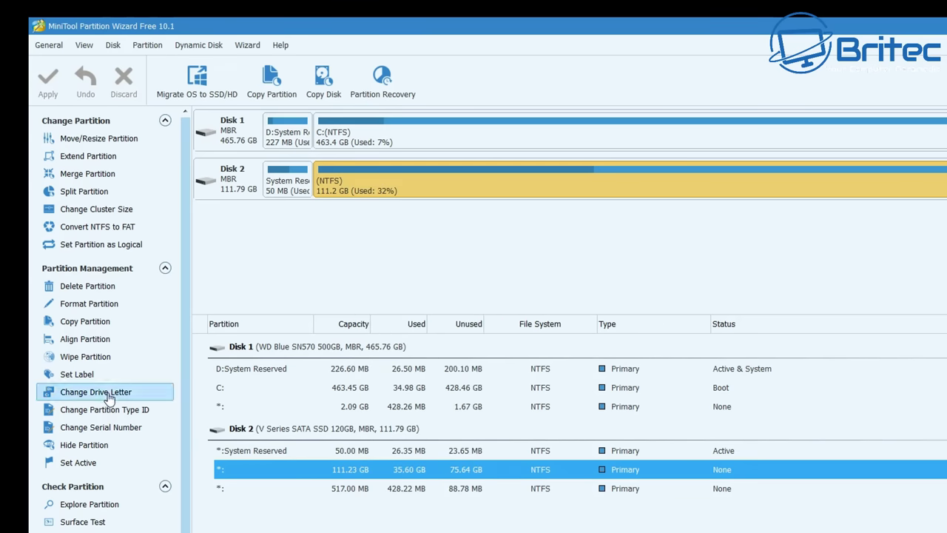
pyautogui.click(716, 358)
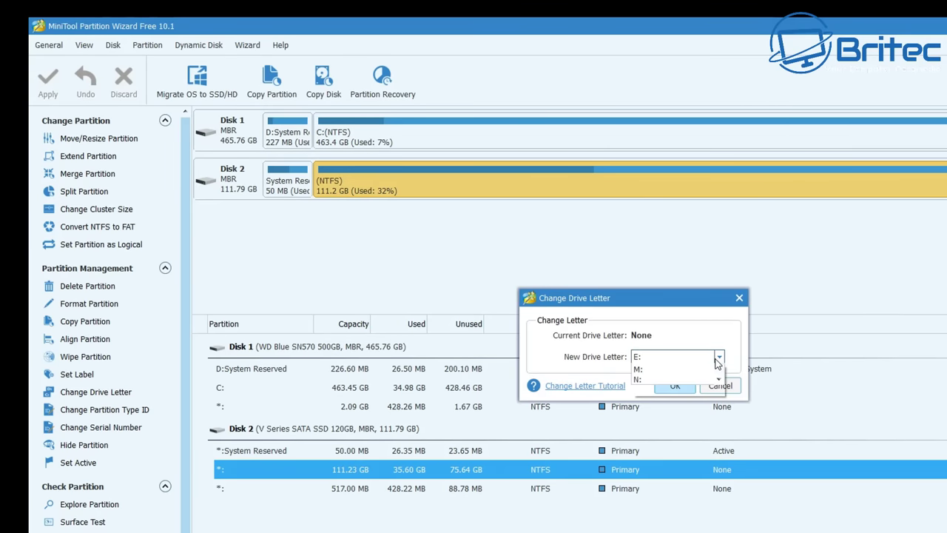
pyautogui.scroll(-4, 657, 453)
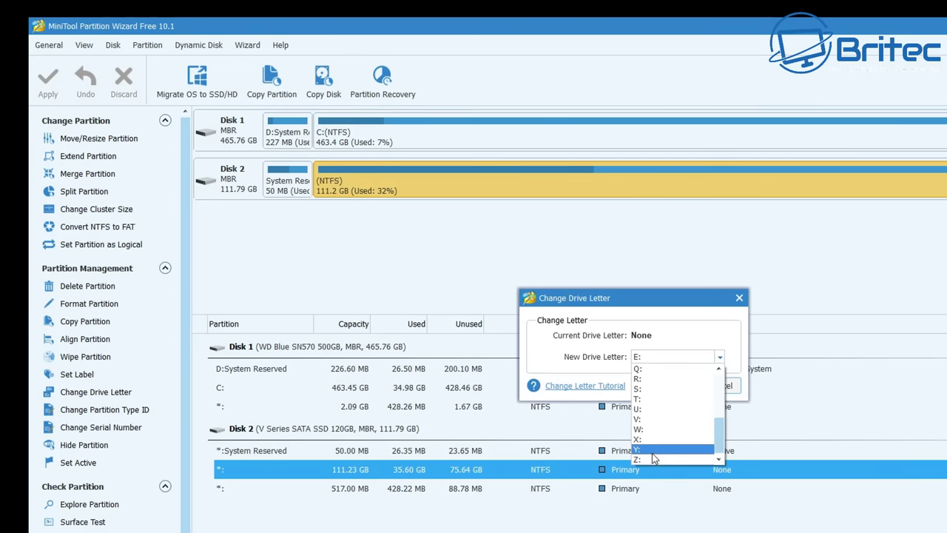
pyautogui.click(648, 458)
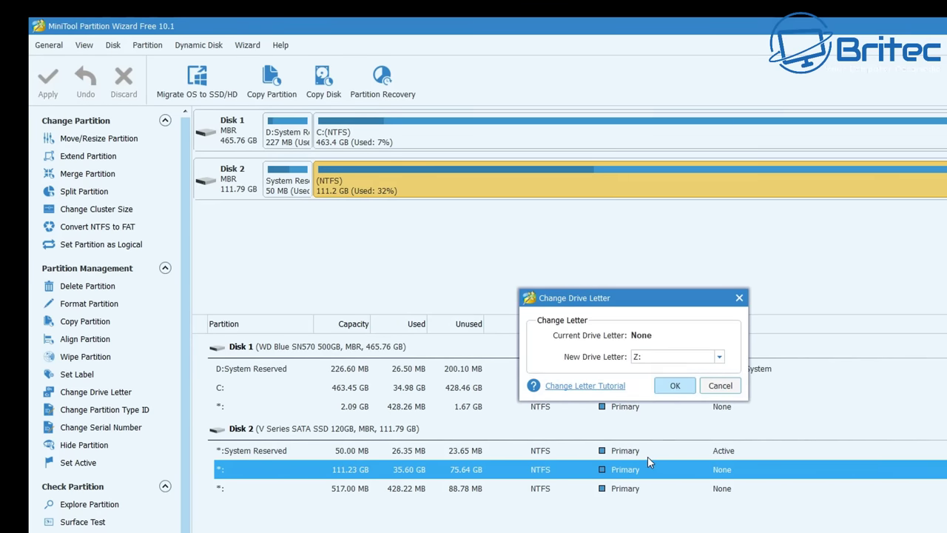
pyautogui.click(675, 385)
pyautogui.click(48, 93)
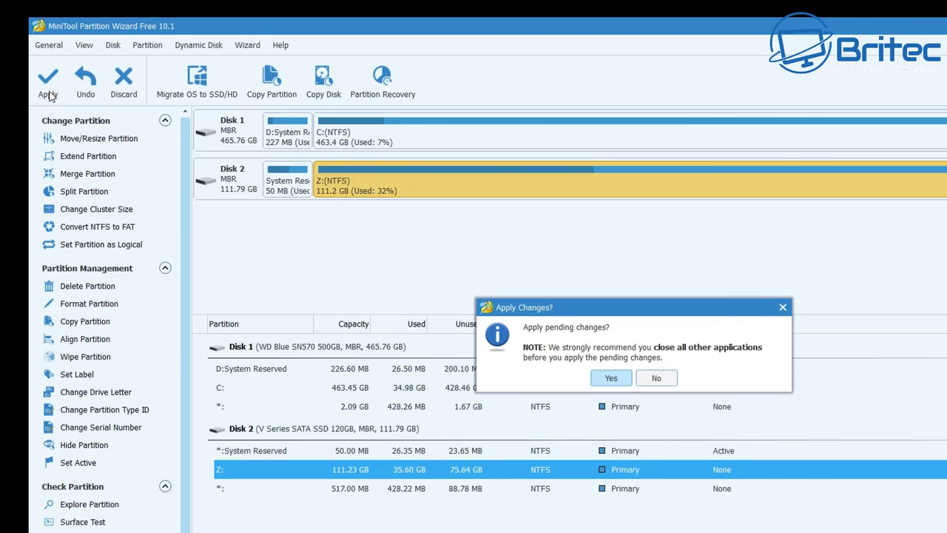
pyautogui.click(613, 382)
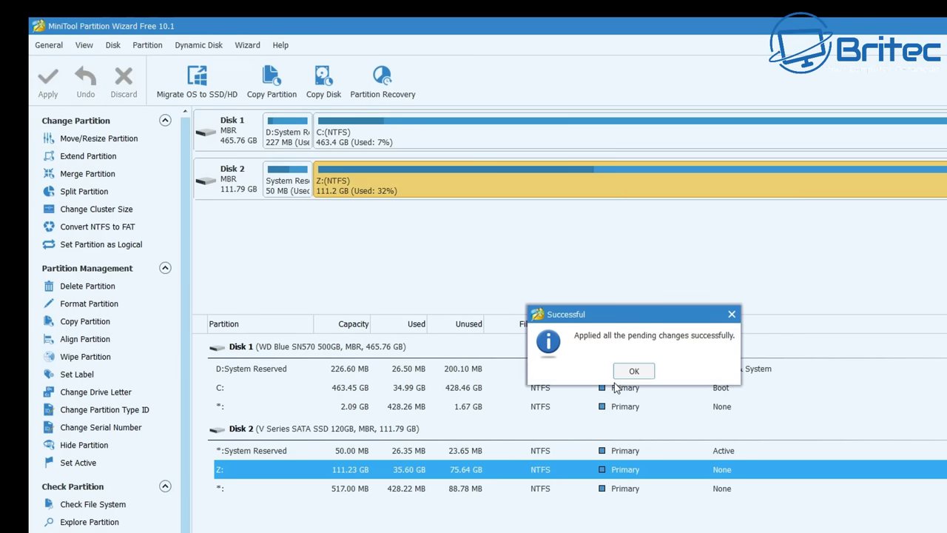
pyautogui.click(633, 370)
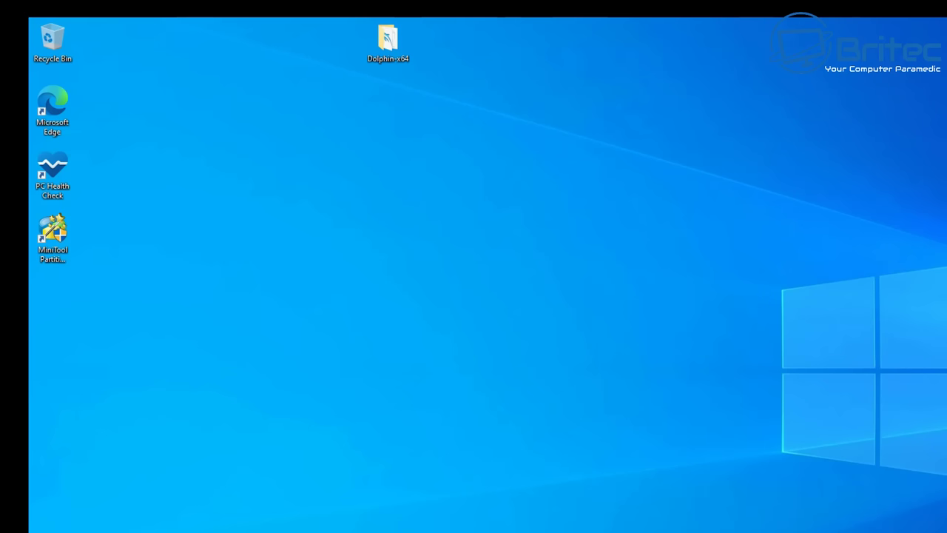
# Step: Switch to File Explorer and examine the folders on Local Disk (Z:), the old system drive
pyautogui.press('super+e')
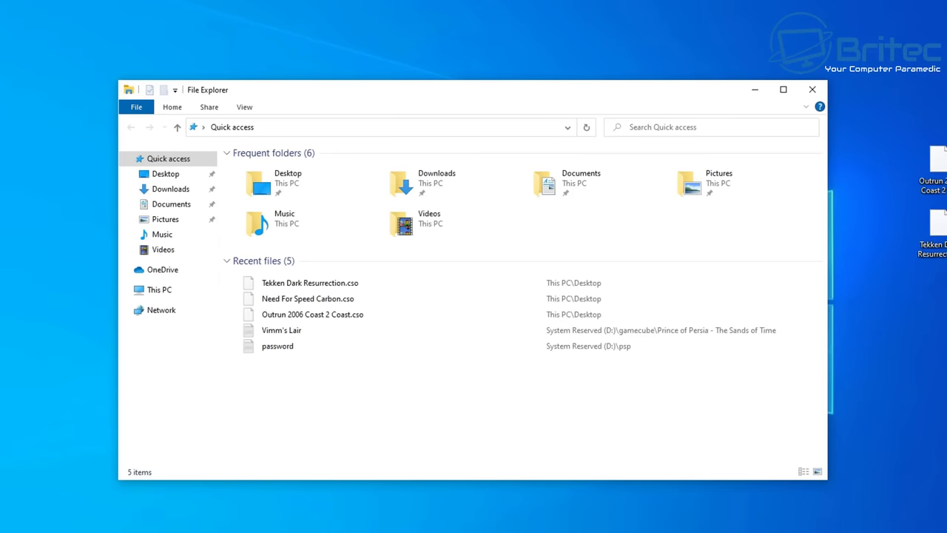
pyautogui.click(156, 295)
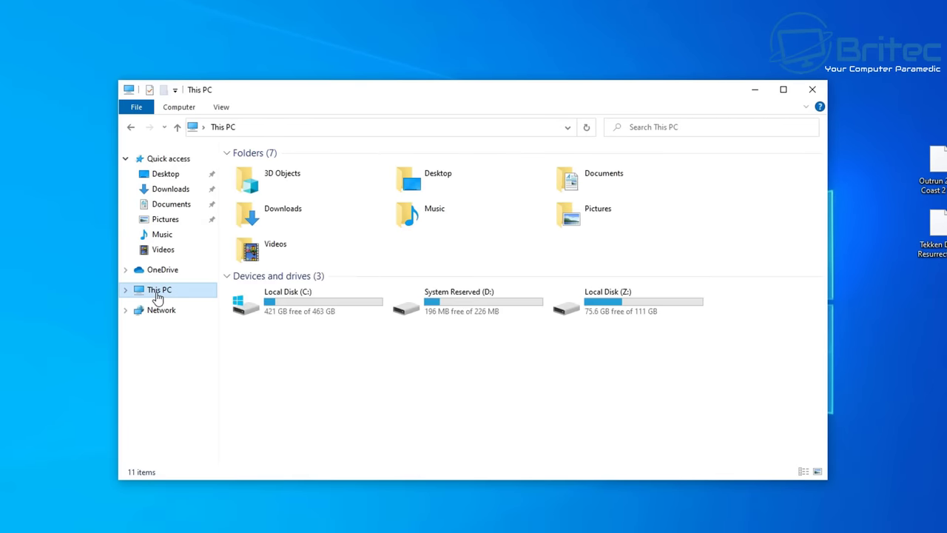
pyautogui.doubleClick(620, 312)
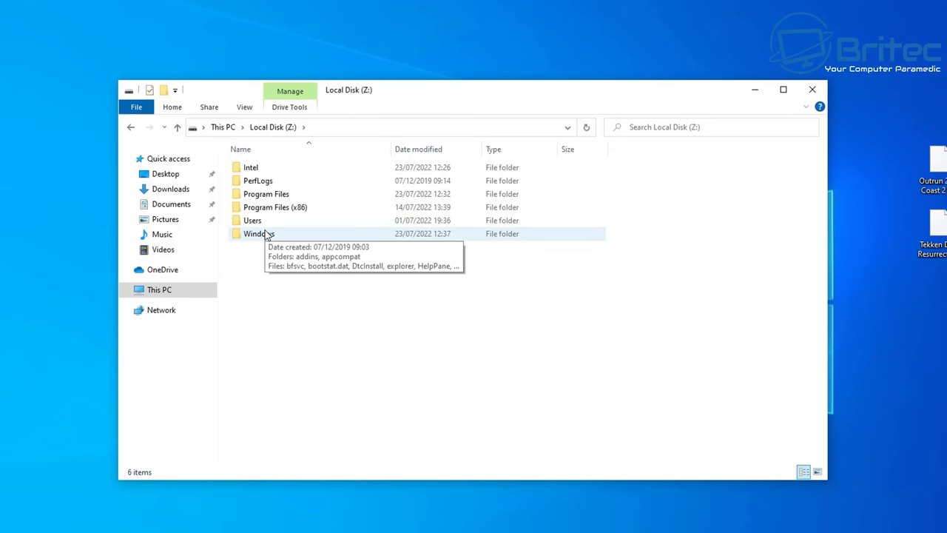
pyautogui.click(131, 129)
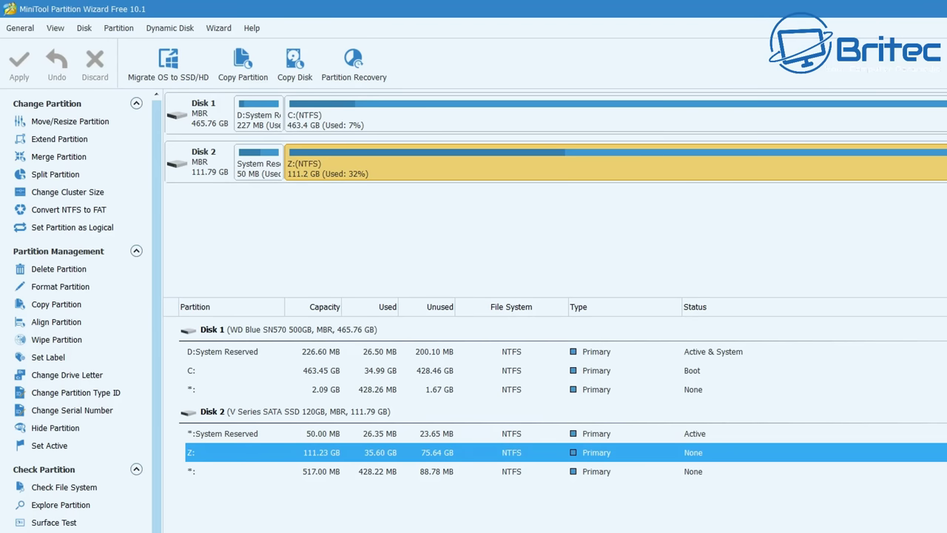
# Step: In MiniTool Partition Wizard, queue the deletion of all partitions on Disk 2, the V Series SATA SSD 120GB
pyautogui.click(202, 175)
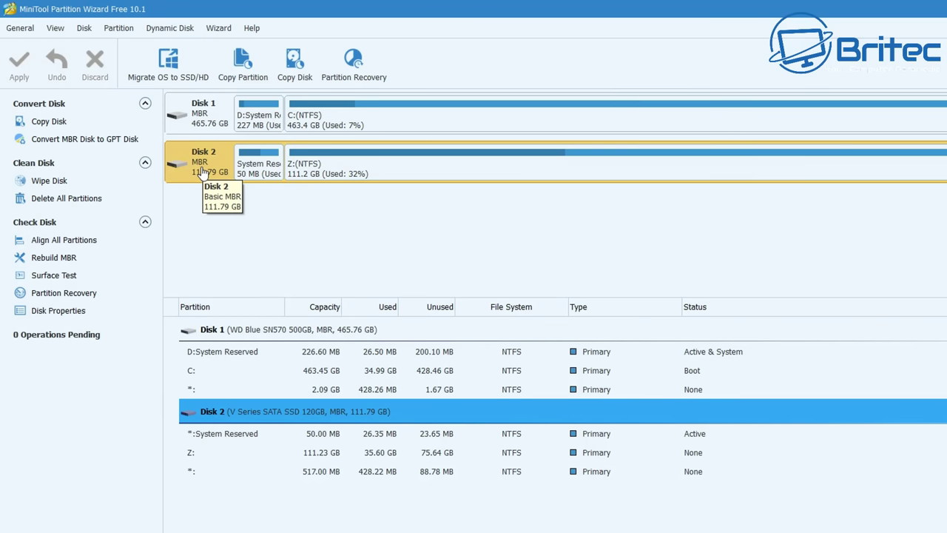
pyautogui.click(80, 205)
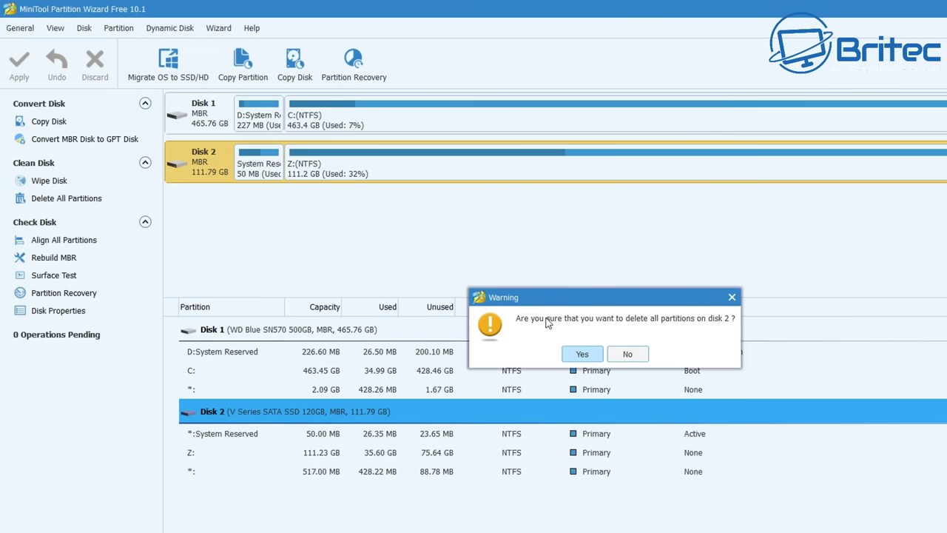
pyautogui.click(582, 354)
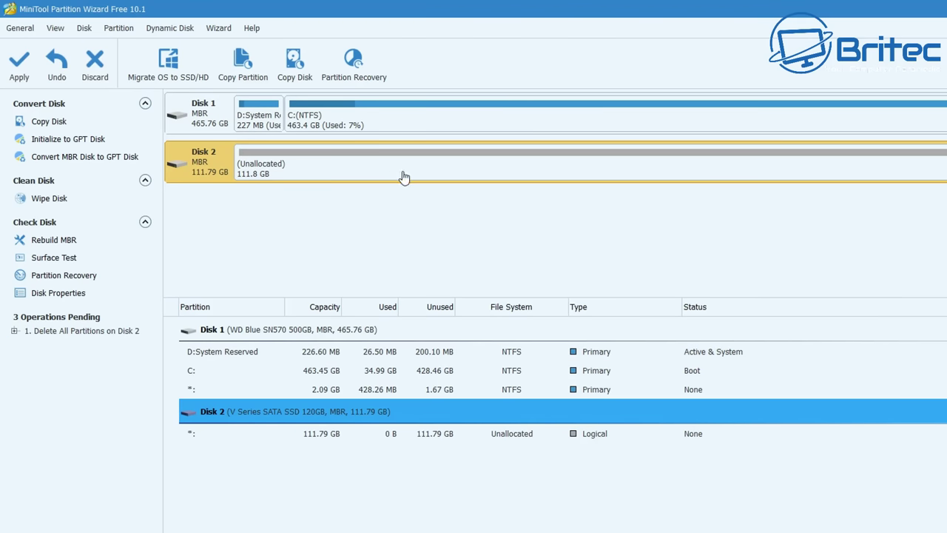
# Step: Create a primary NTFS partition labelled Backup with drive letter E: and size 111.79 GB in Disk 2's unallocated space
pyautogui.click(344, 167)
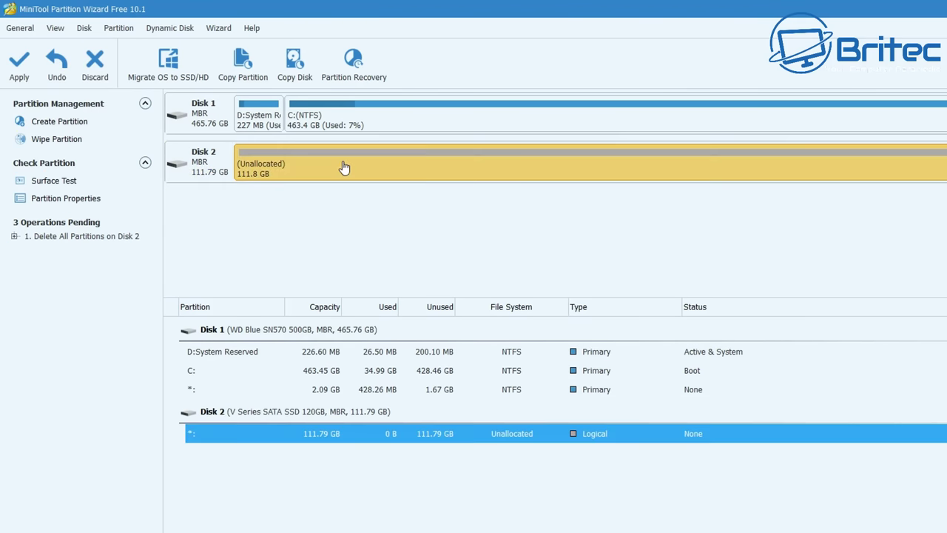
pyautogui.click(221, 172)
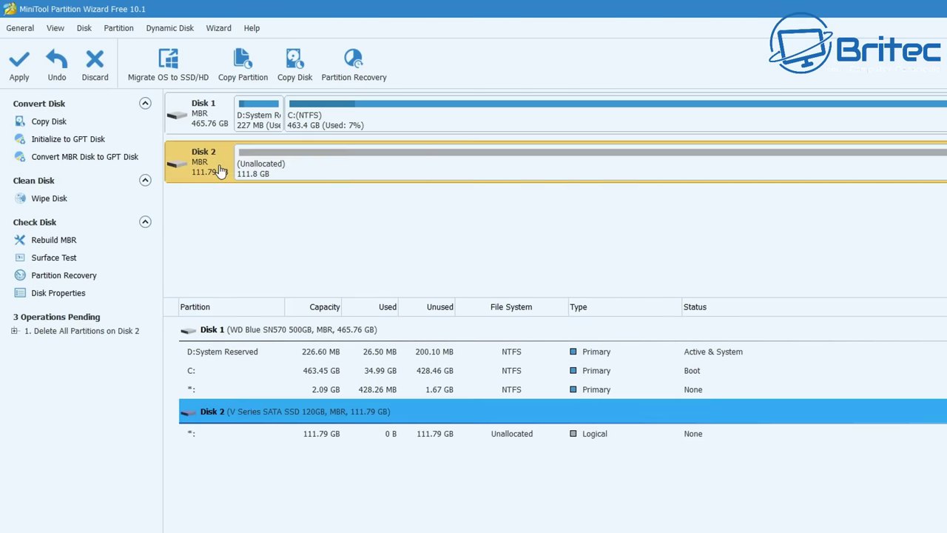
pyautogui.click(274, 170)
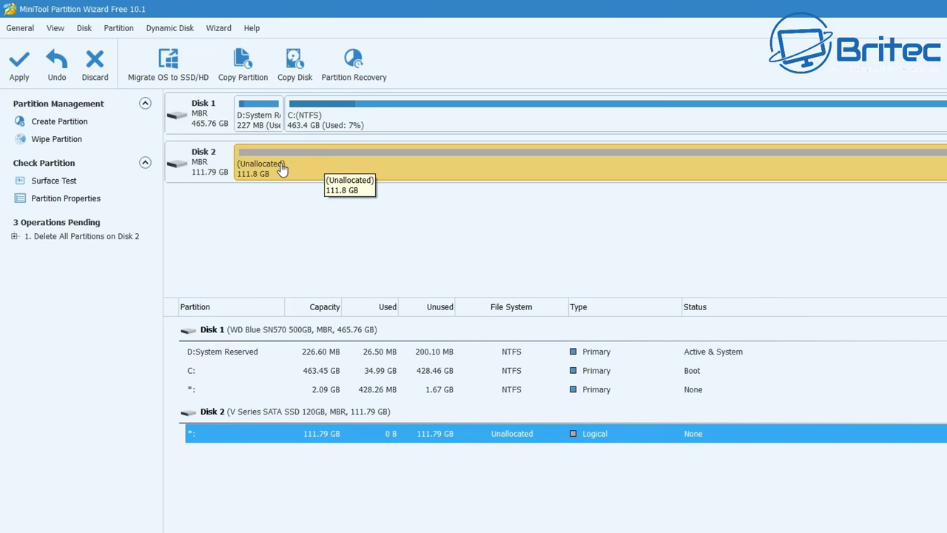
pyautogui.click(61, 123)
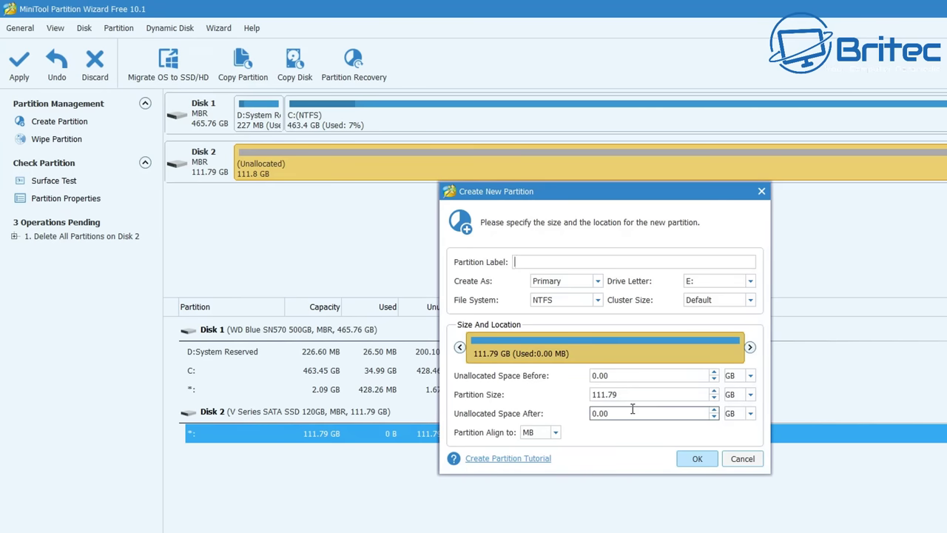
pyautogui.write('Backup')
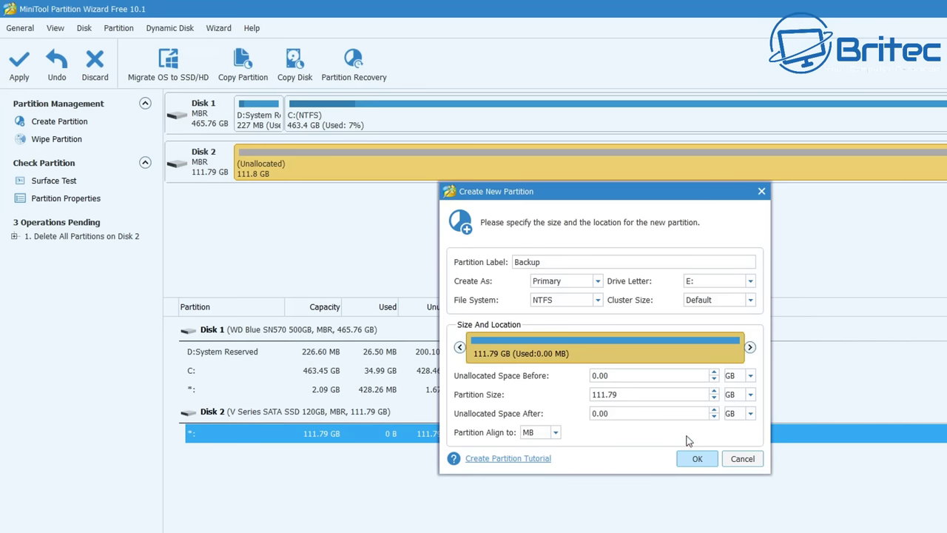
pyautogui.click(698, 460)
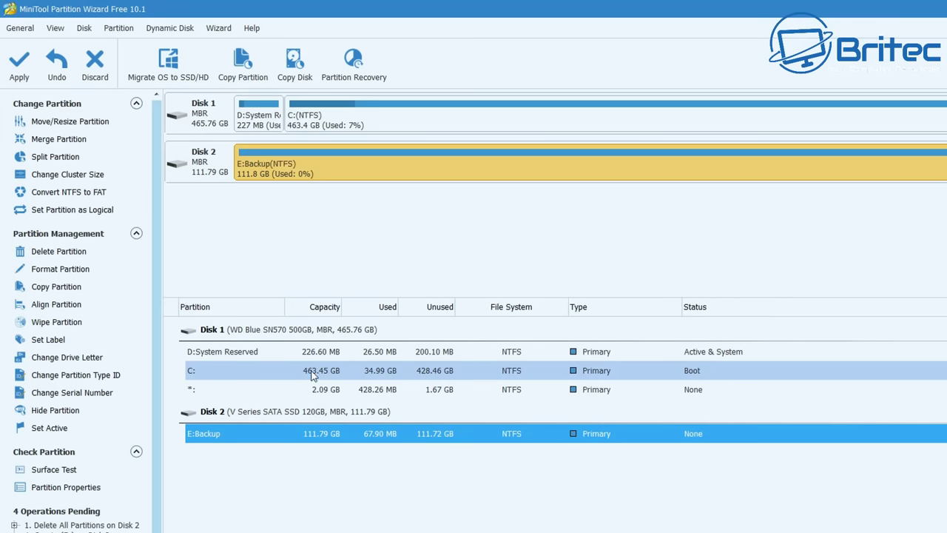
# Step: Apply the pending partition deletion and creation on Disk 2
pyautogui.click(20, 64)
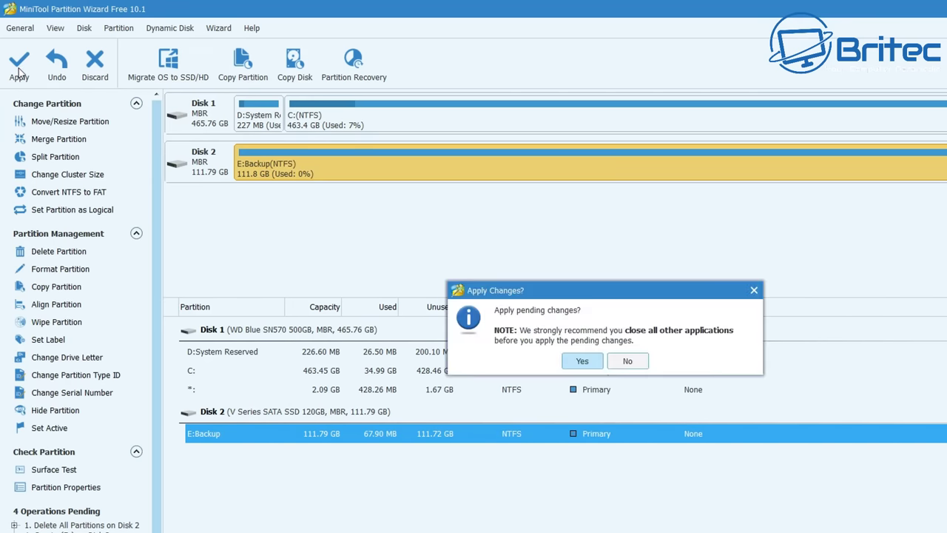
pyautogui.click(581, 362)
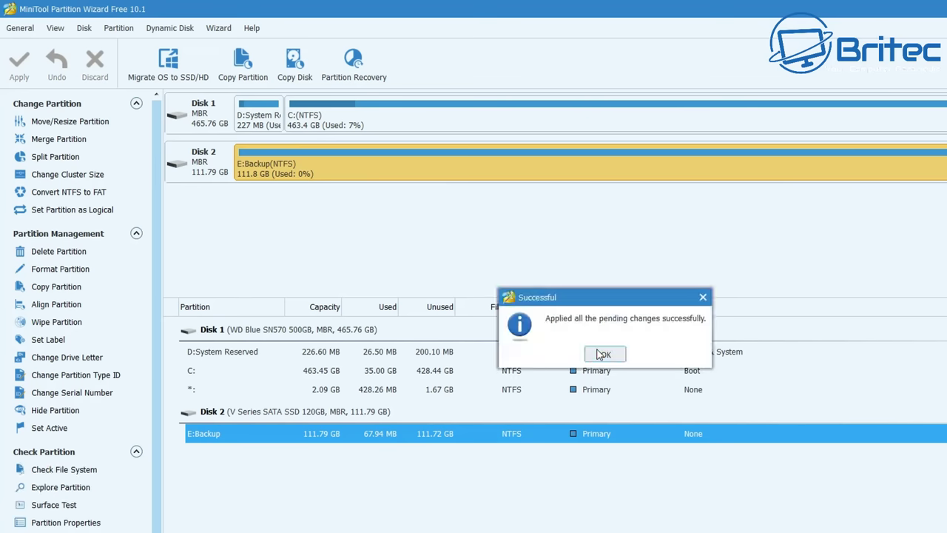
pyautogui.click(604, 354)
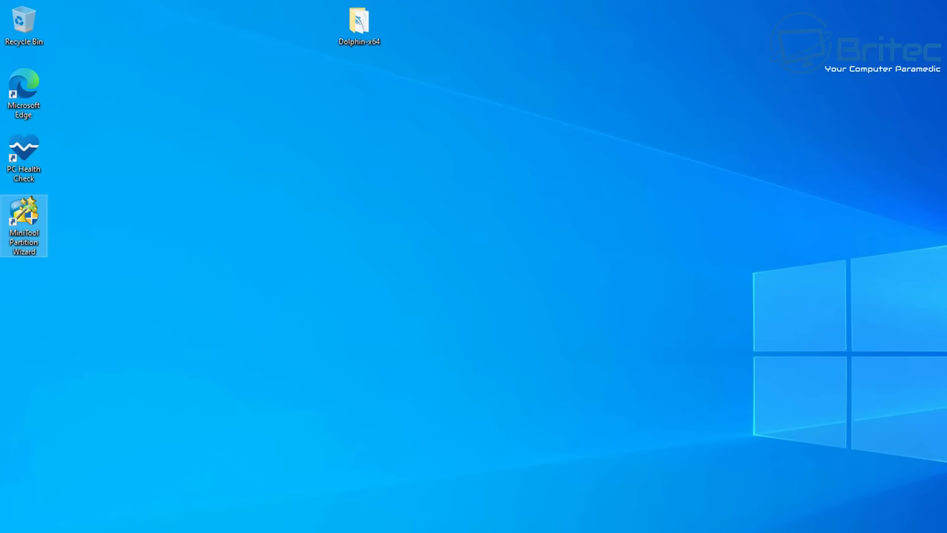
# Step: Switch to File Explorer, review the PC's drives and check the contents of System Reserved (D:)
pyautogui.press('super+e')
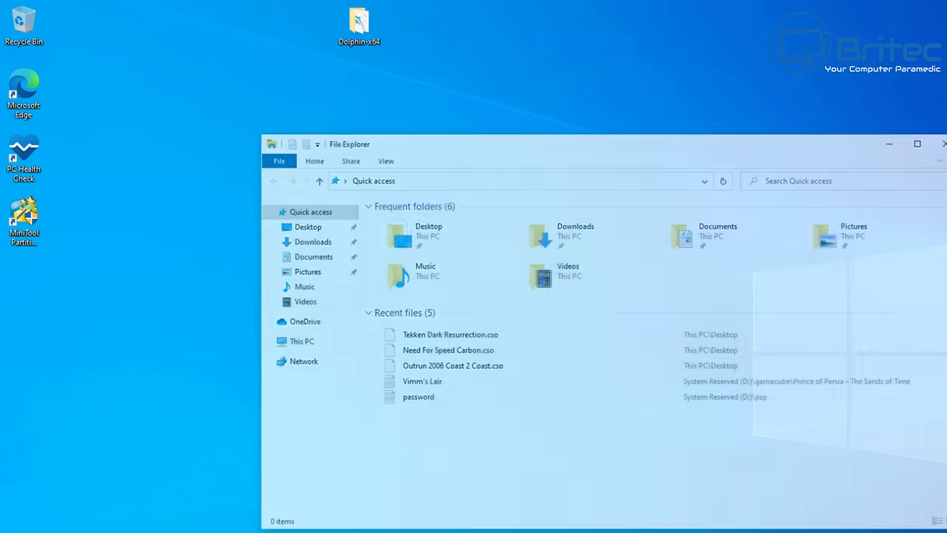
pyautogui.click(303, 342)
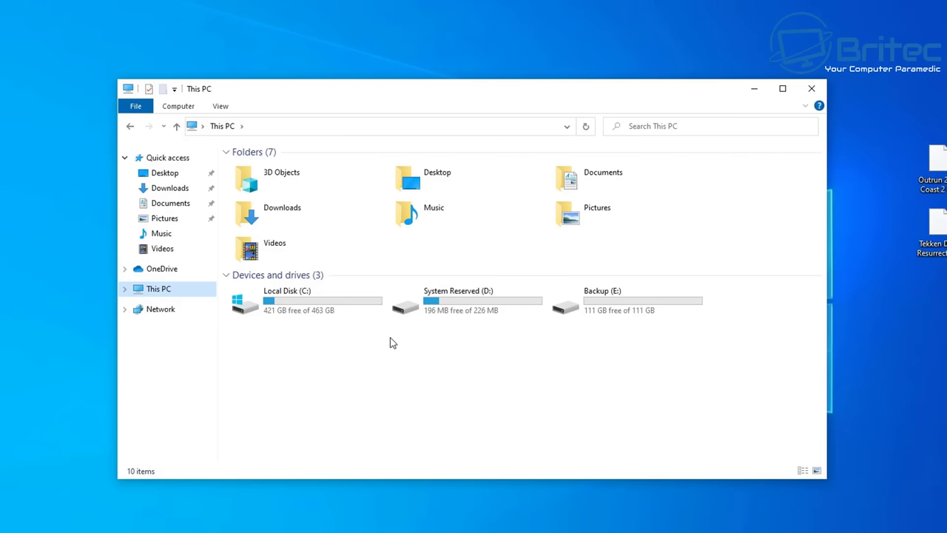
pyautogui.doubleClick(448, 313)
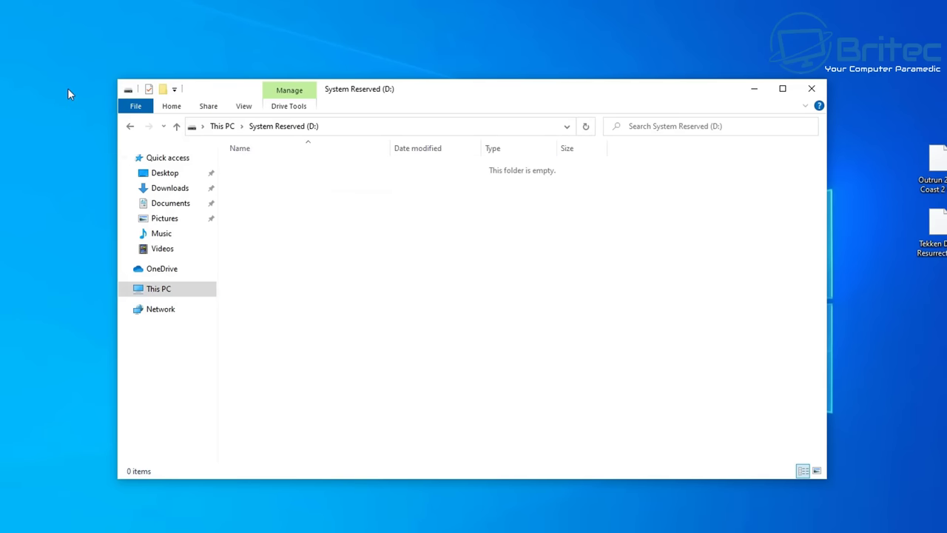
pyautogui.click(129, 127)
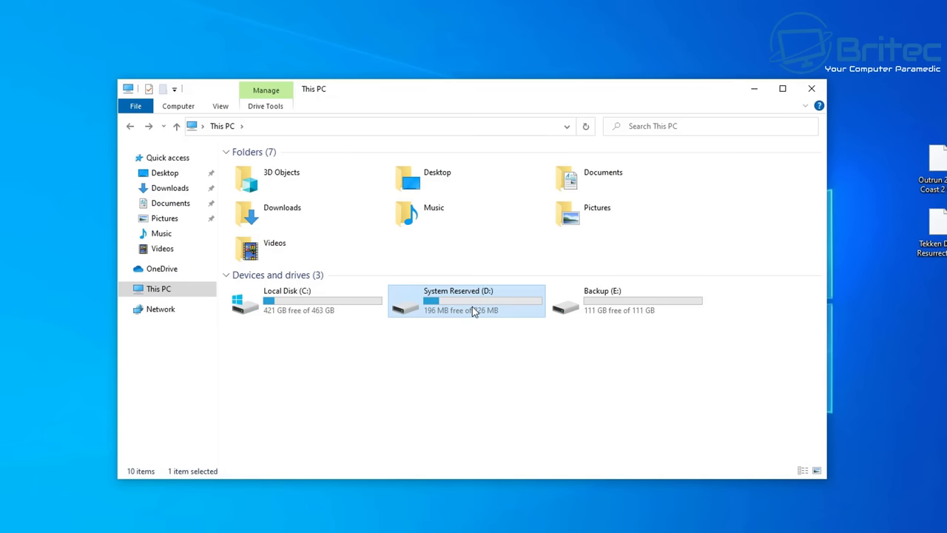
pyautogui.moveTo(473, 311)
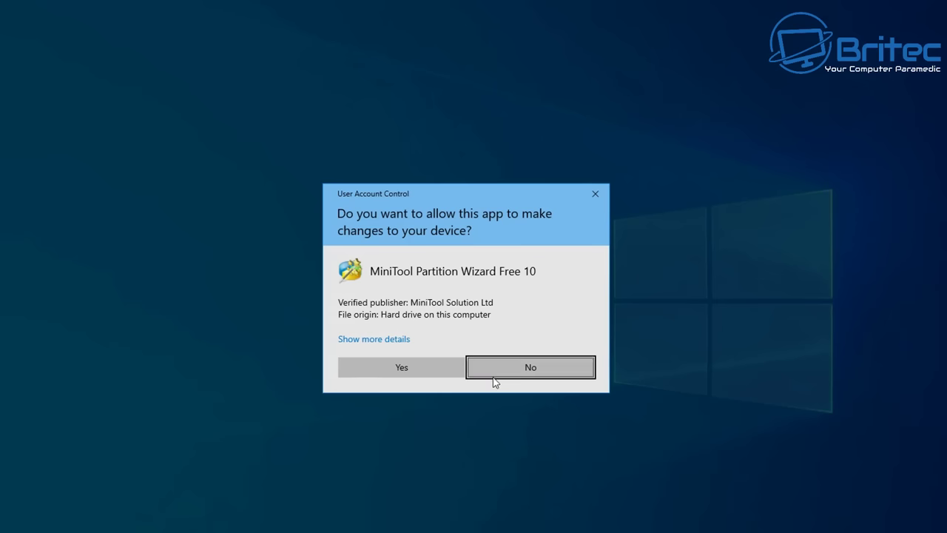
# Step: Reopen MiniTool Partition Wizard, set the System Reserved partition's drive letter on Disk 1 to None and apply the pending change
pyautogui.click(404, 370)
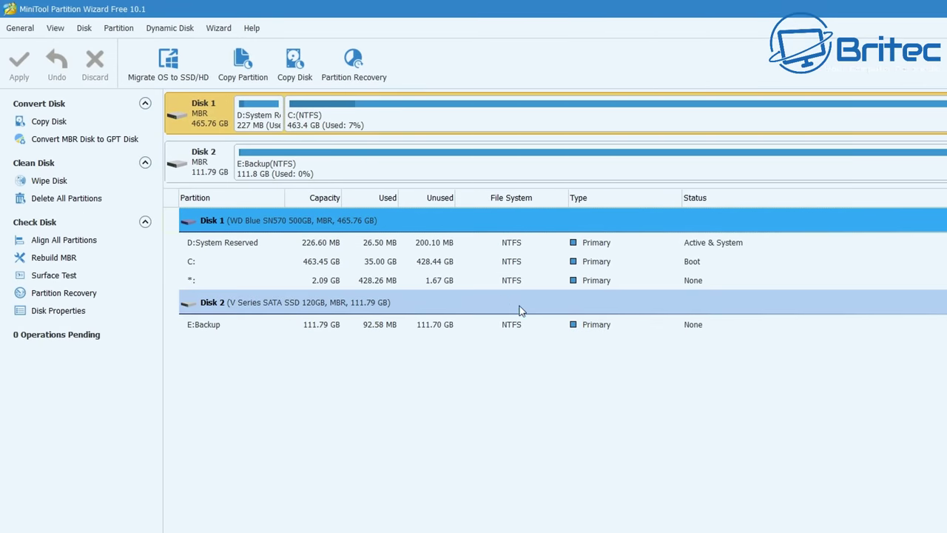
pyautogui.click(261, 123)
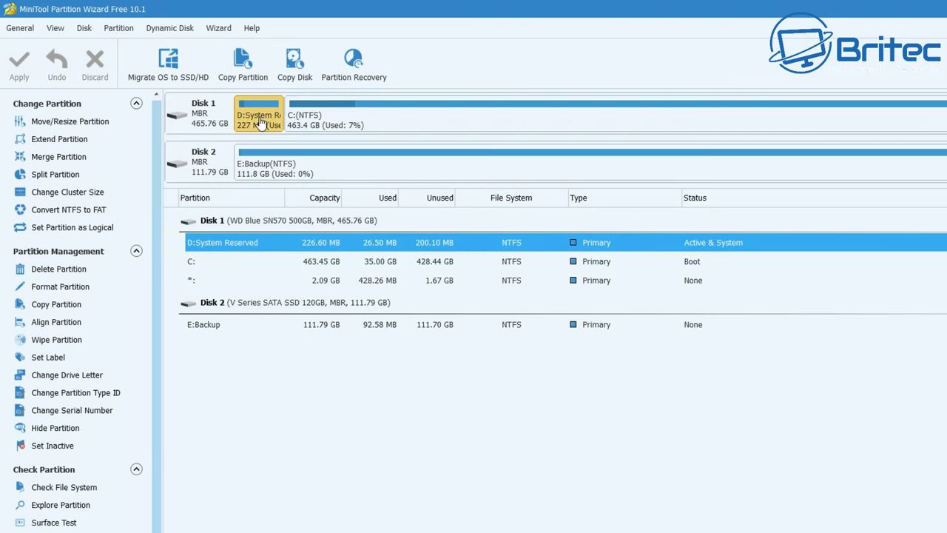
pyautogui.click(77, 377)
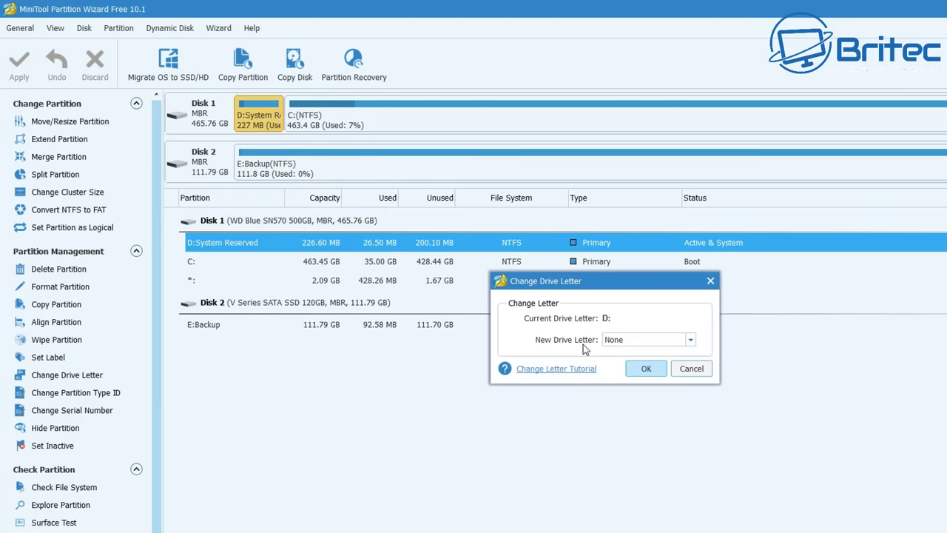
pyautogui.click(646, 369)
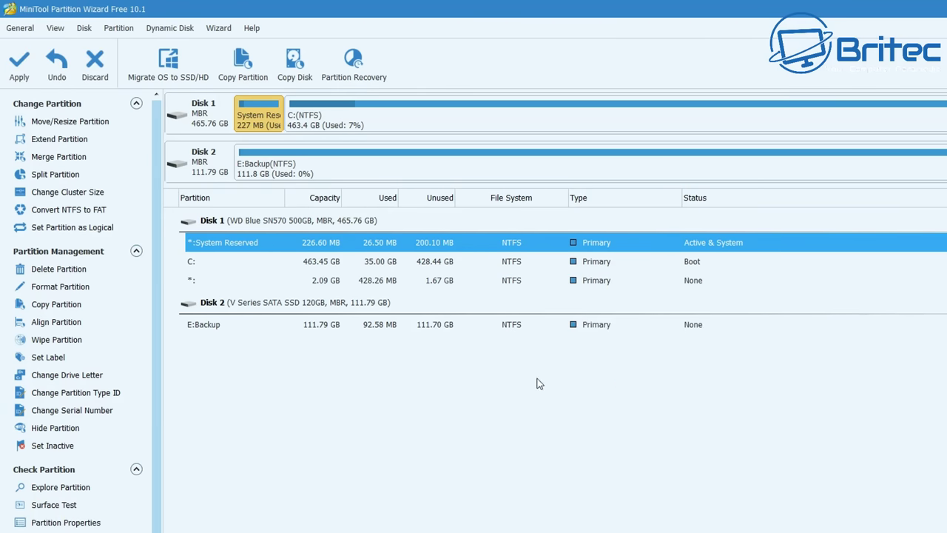
pyautogui.click(22, 74)
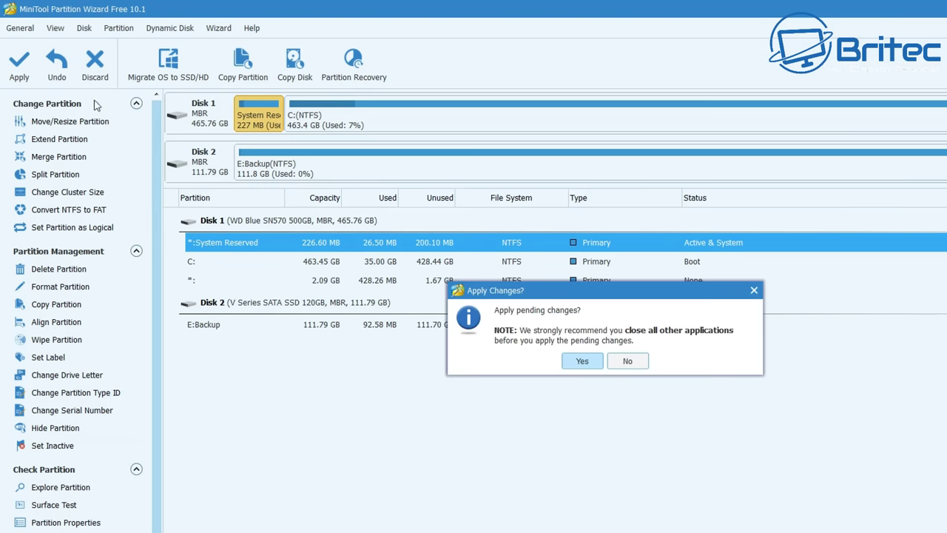
pyautogui.click(583, 363)
pyautogui.click(603, 359)
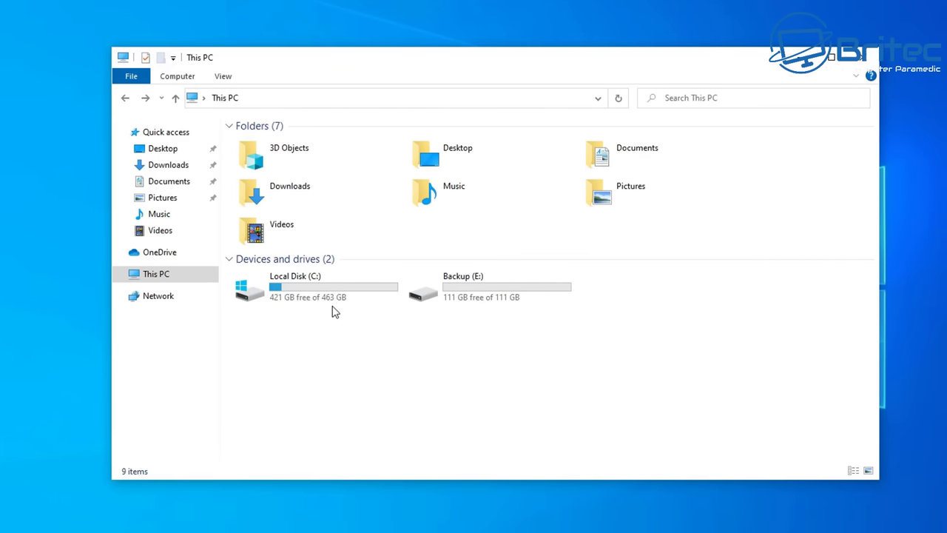
# Step: In File Explorer, check the contents of Backup (E:) and Local Disk (C:), and close the window
pyautogui.doubleClick(480, 296)
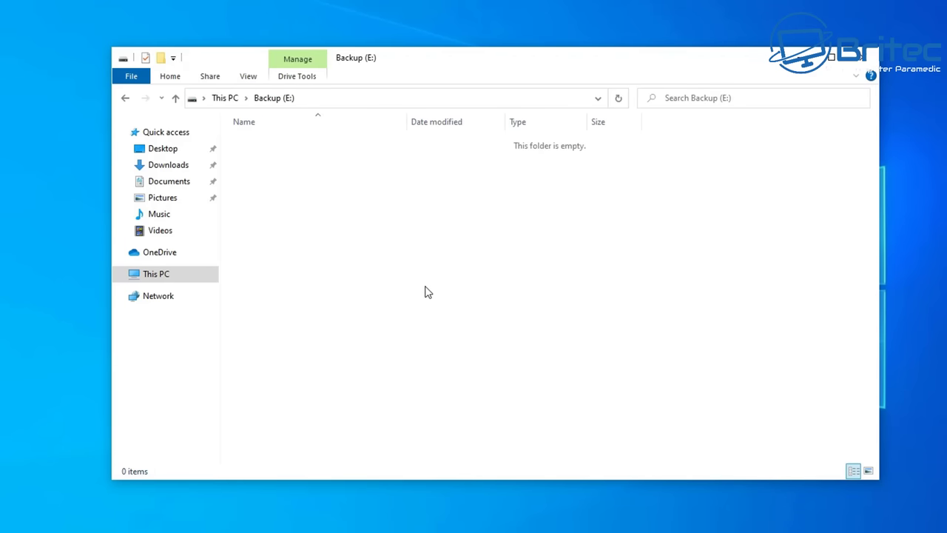
pyautogui.click(125, 97)
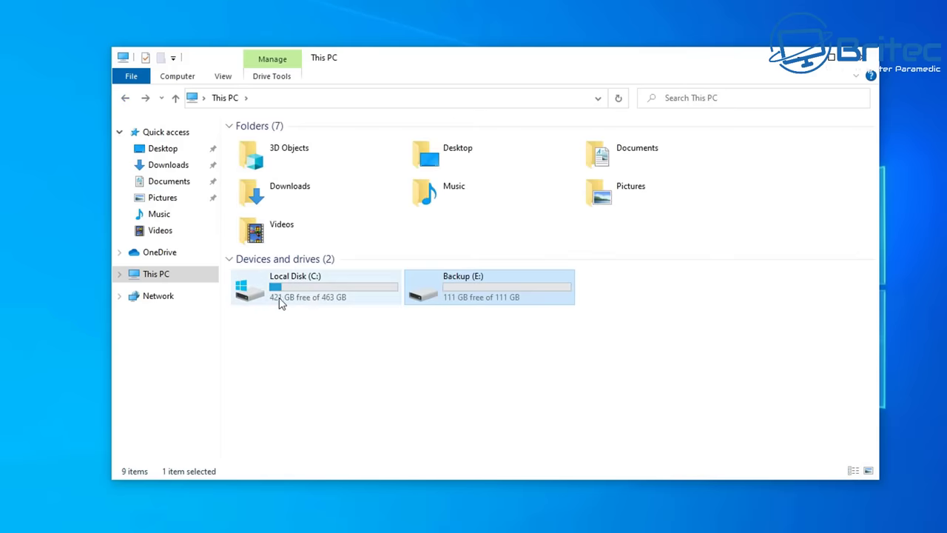
pyautogui.doubleClick(309, 298)
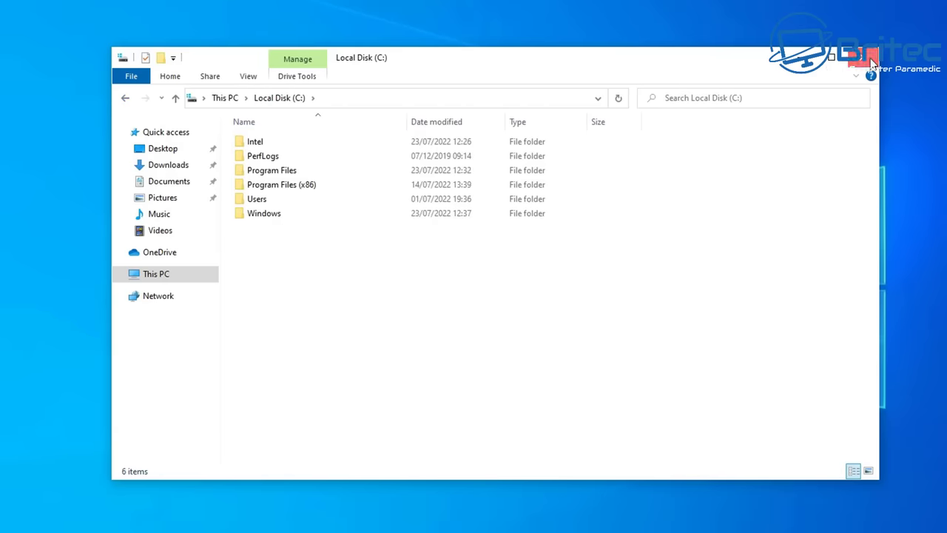
pyautogui.click(872, 64)
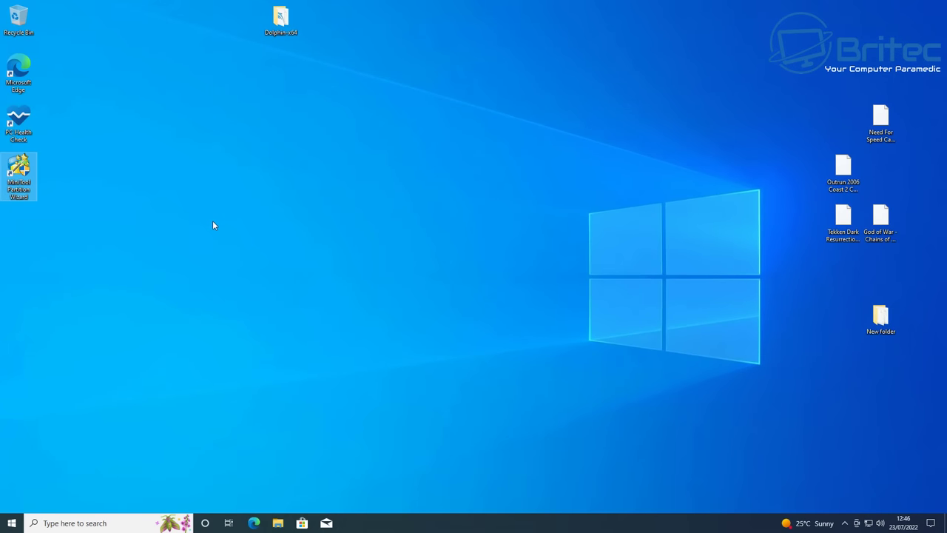
# Step: Launch MiniTool Partition Wizard Free again and open its upgrade page to view the paid editions
pyautogui.doubleClick(16, 165)
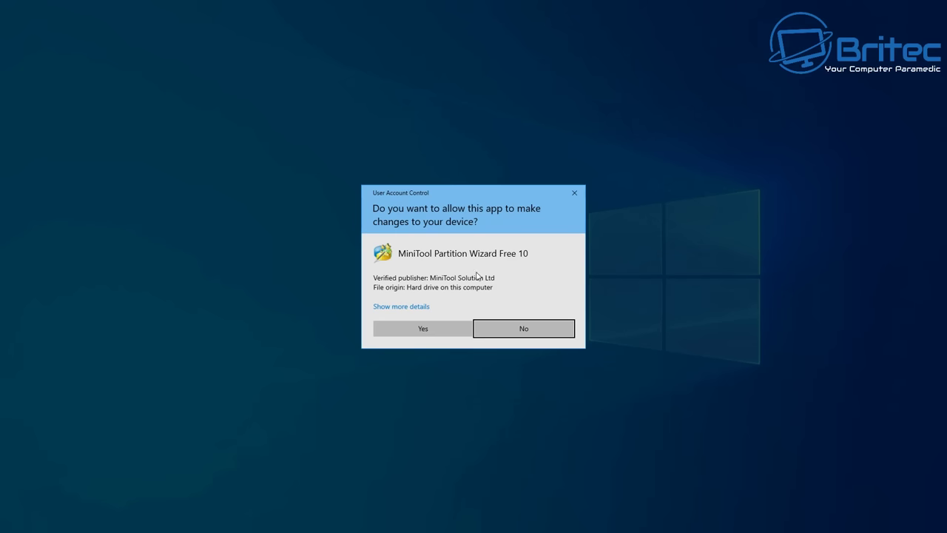
pyautogui.click(442, 331)
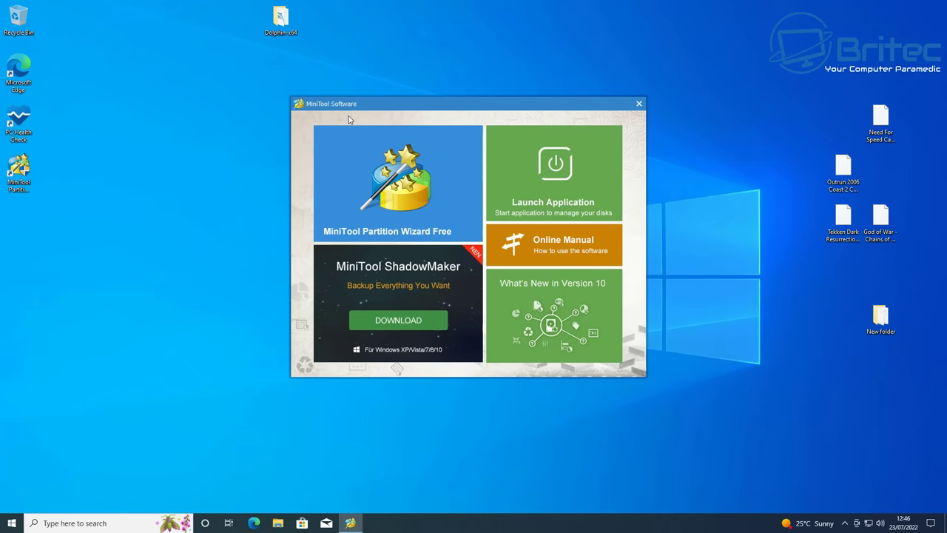
pyautogui.click(388, 185)
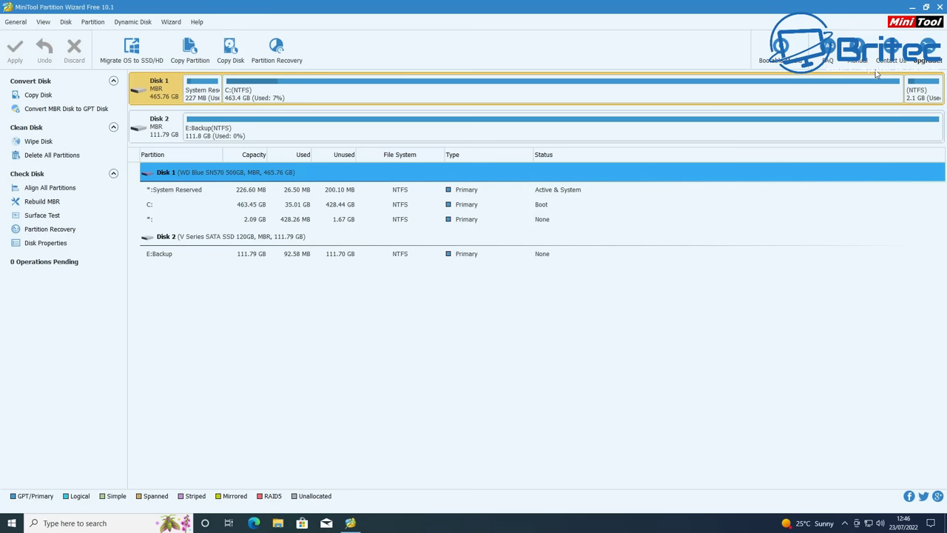
pyautogui.click(924, 64)
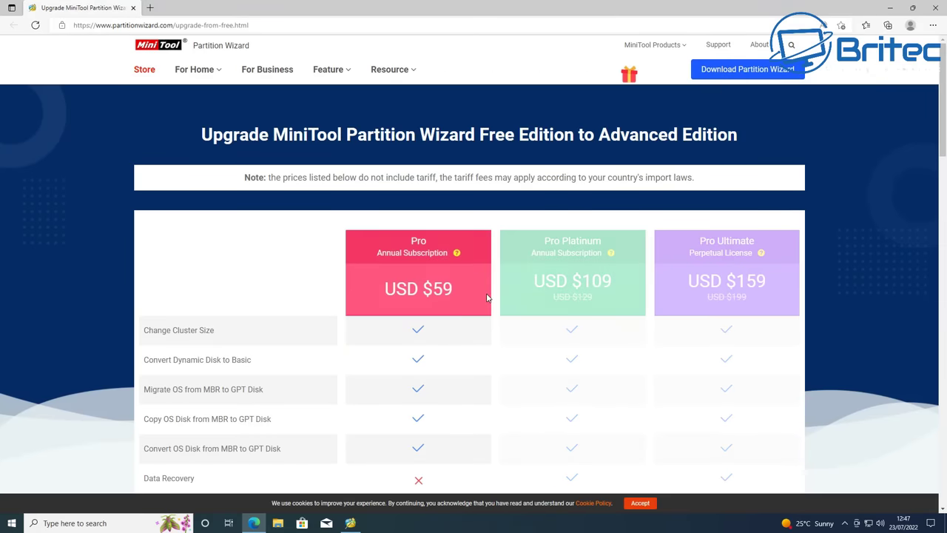
# Step: Compare the features, prices and license types of the Pro, Pro Platinum and Pro Ultimate editions, and close the browser
pyautogui.scroll(-2, 488, 296)
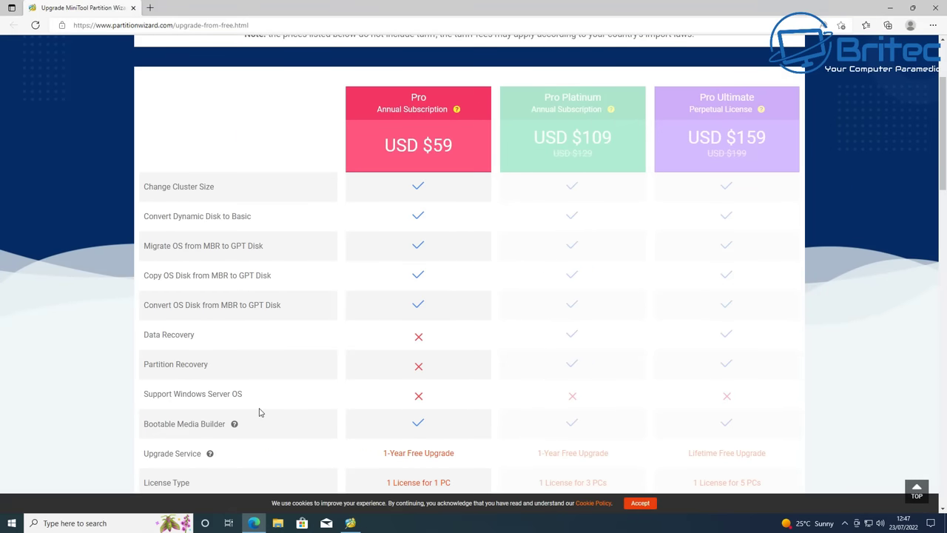
pyautogui.scroll(-1, 305, 403)
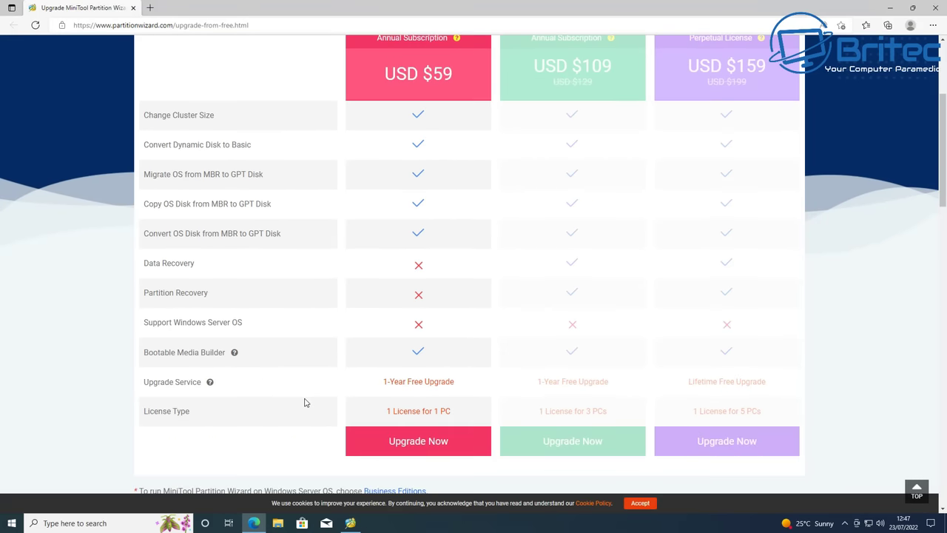
pyautogui.scroll(-2, 306, 401)
pyautogui.scroll(1, 306, 401)
pyautogui.scroll(2, 449, 205)
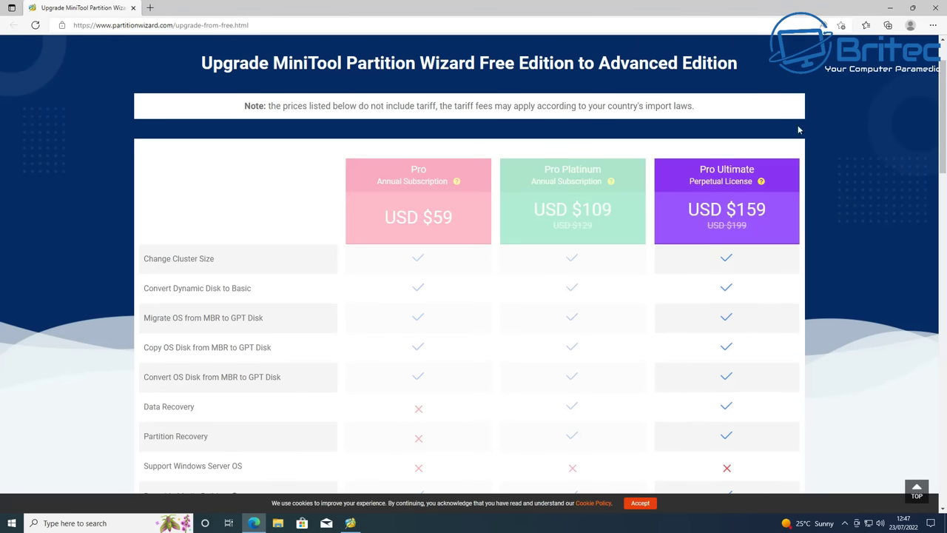
pyautogui.click(936, 7)
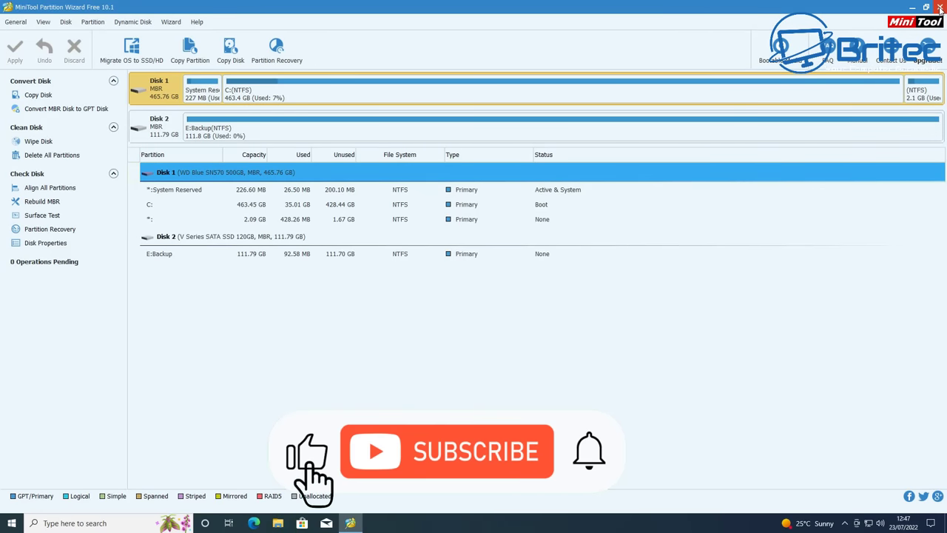
# Step: Open the bootable media feature to view the Free and Professional comparison, dismiss the upgrade dialog and close the partition program
pyautogui.click(771, 48)
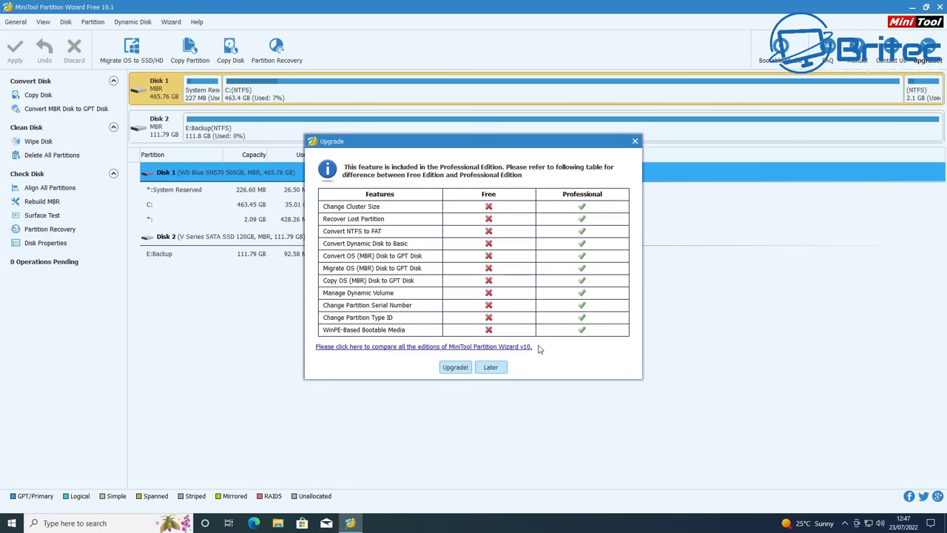
pyautogui.click(634, 141)
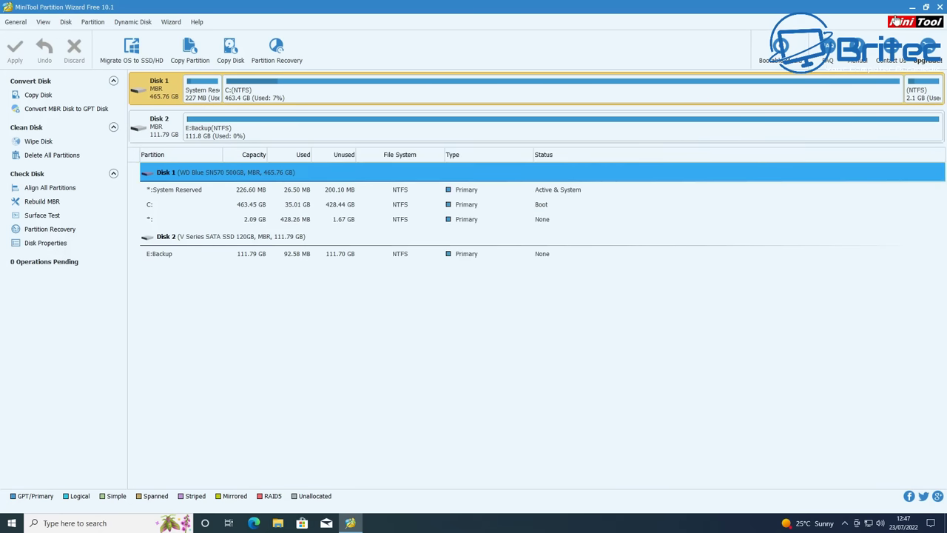
pyautogui.click(942, 8)
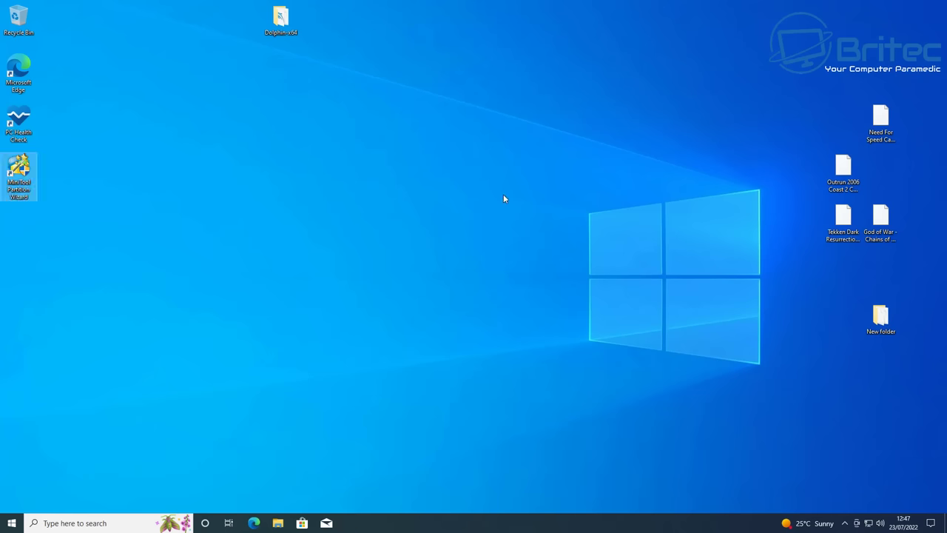